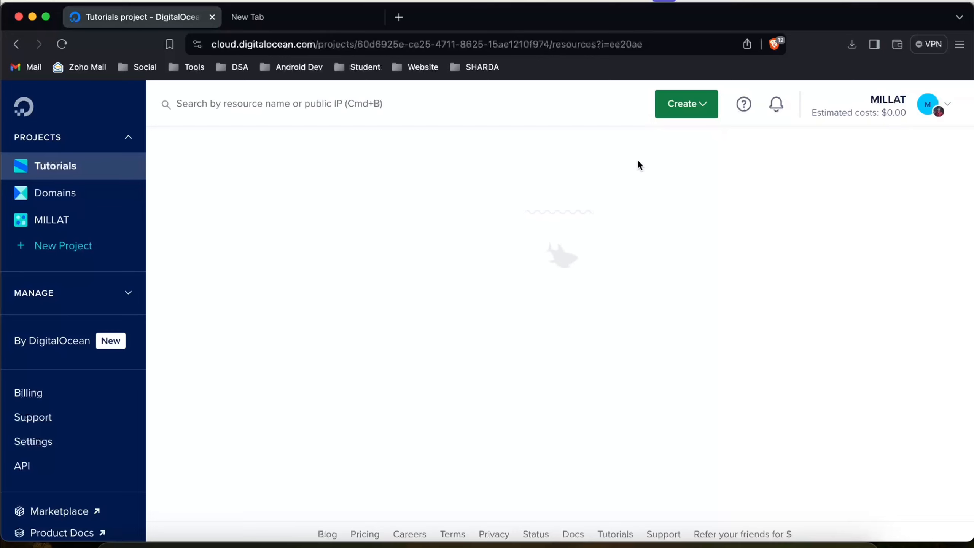
Start creating a new Droplet in the Tutorials project and choose Singapore as its region.
scroll(492, 386, down, 3)
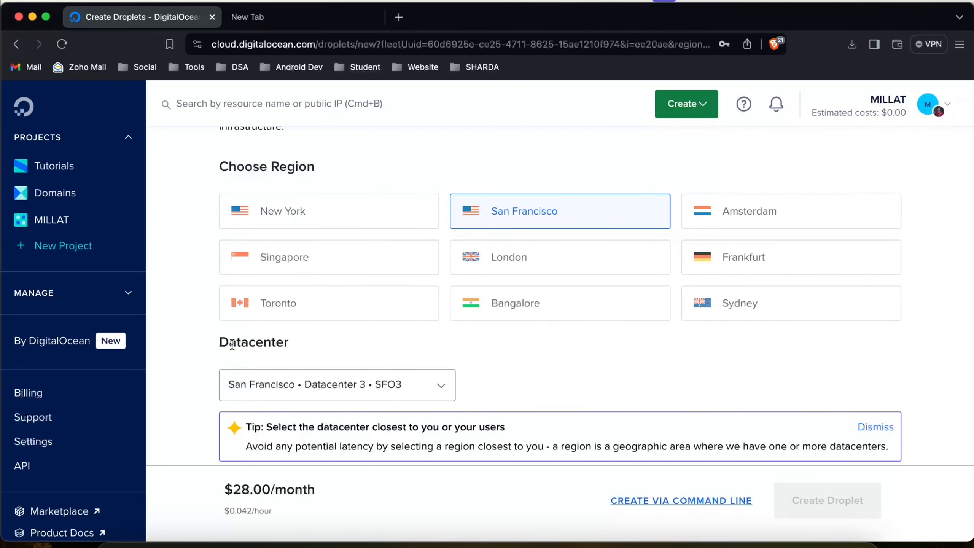
click(336, 269)
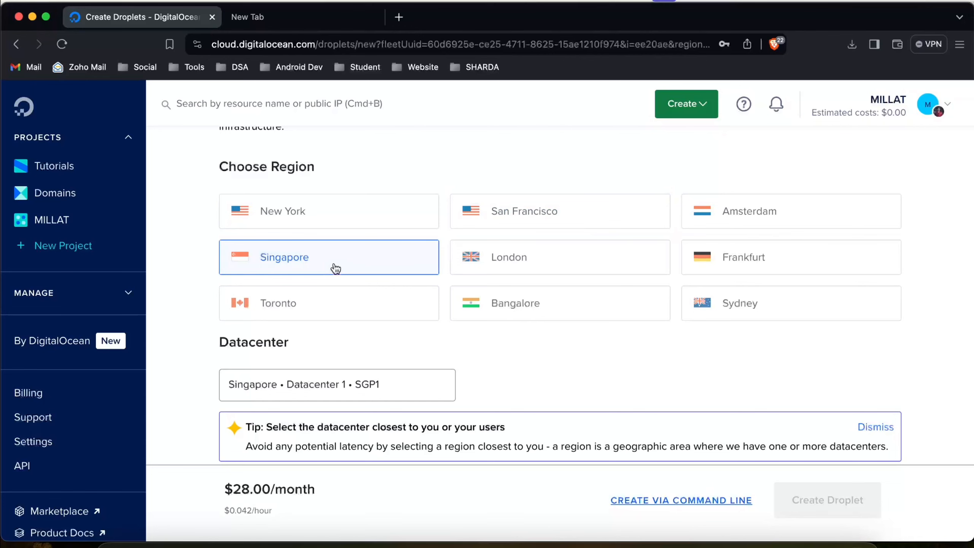
scroll(638, 323, up, 3)
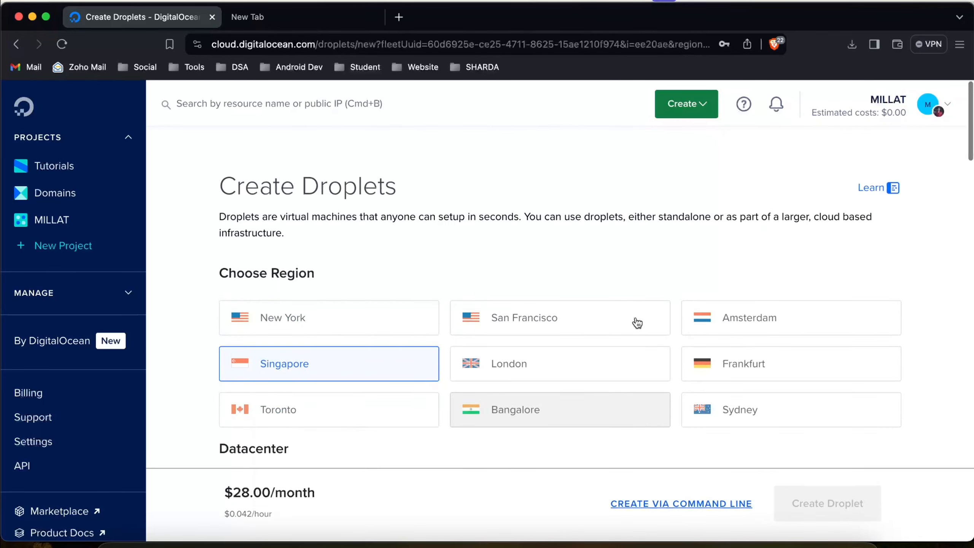
scroll(637, 322, down, 3)
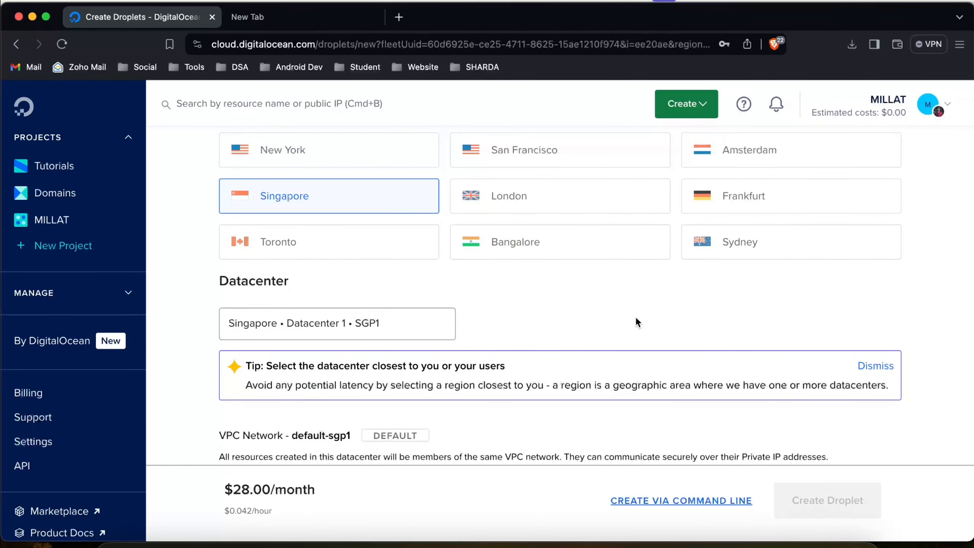
Find "openvpn" among the Marketplace images and select OpenVPN Access Server as the Droplet's image.
scroll(637, 322, down, 5)
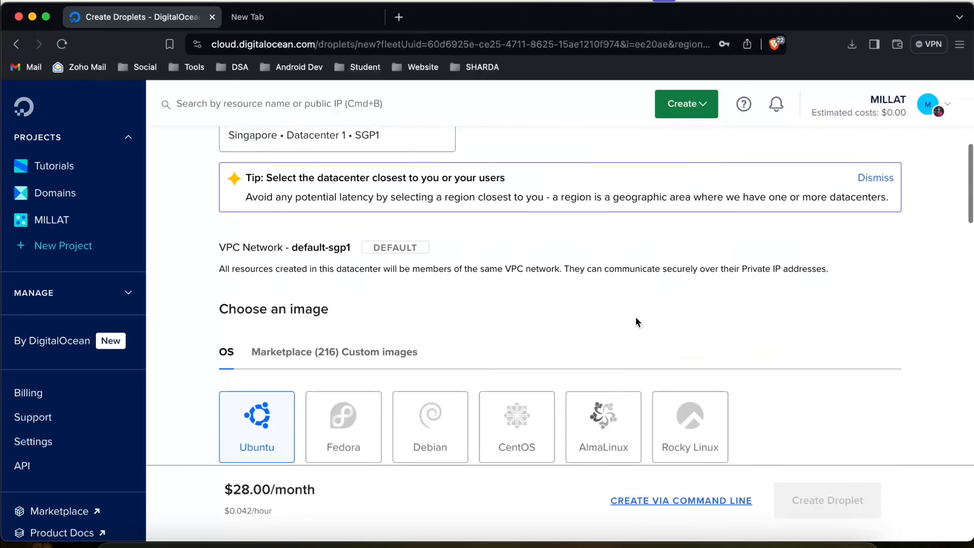
scroll(315, 269, down, 3)
click(321, 269)
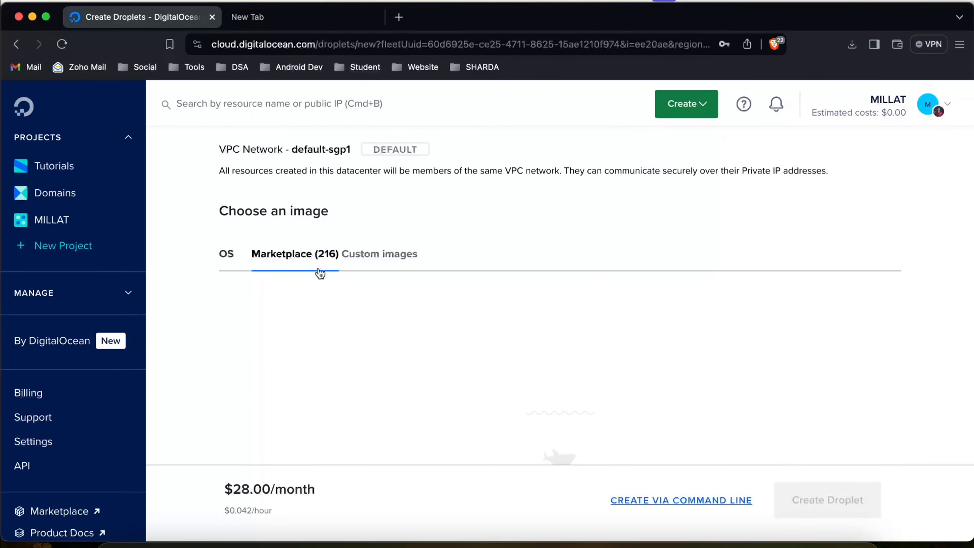
click(312, 297)
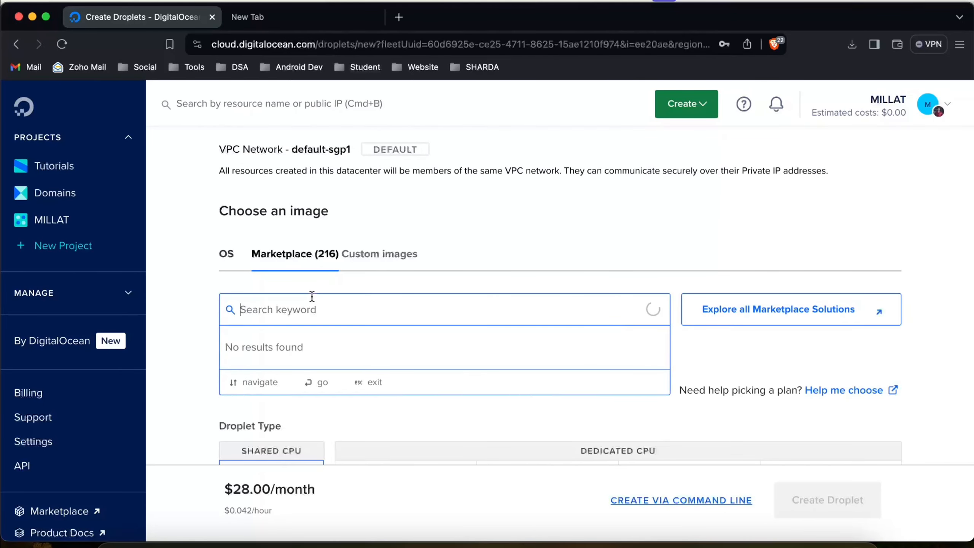
text(openvpn)
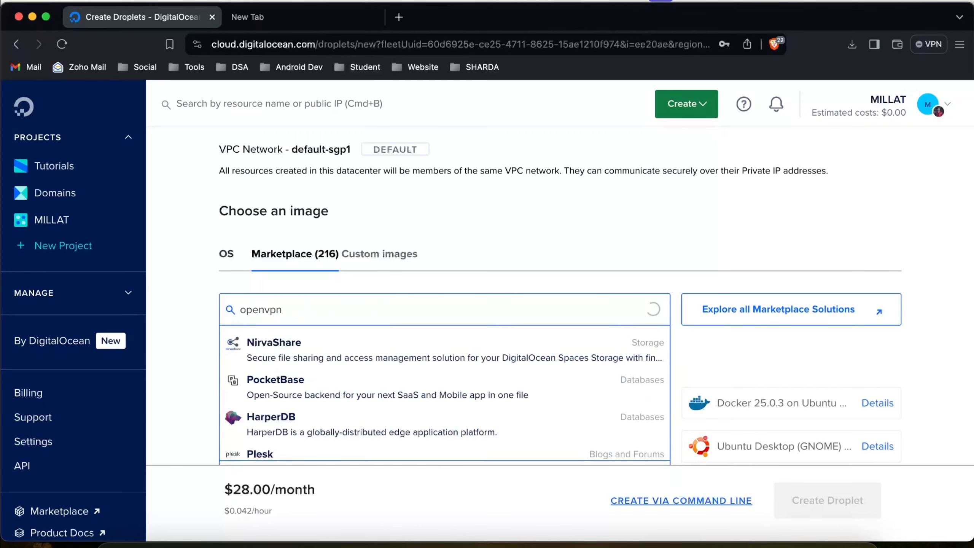
scroll(315, 388, down, 2)
click(335, 367)
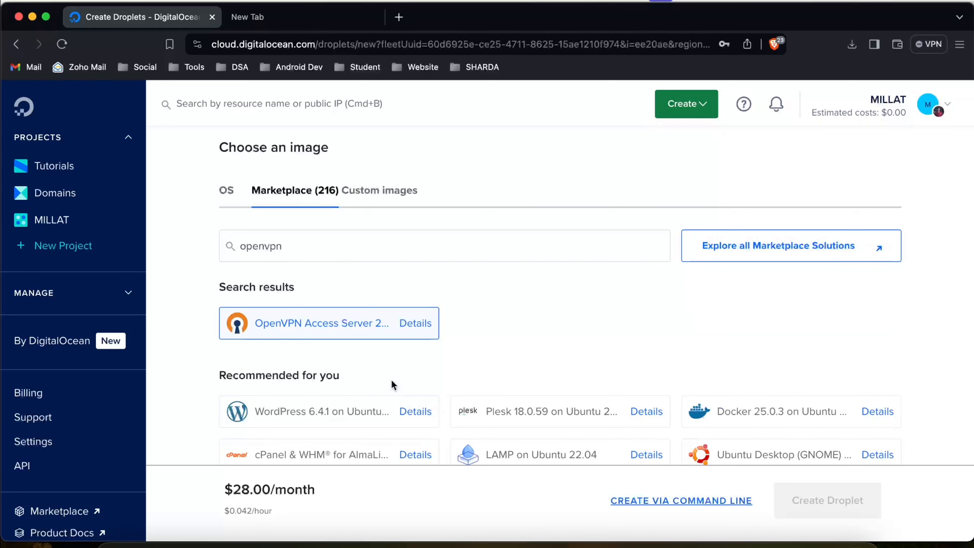
Choose the Regular SSD CPU option and the $6/mo plan with 1 GB, 1 CPU and 25 GB disk.
scroll(391, 378, down, 15)
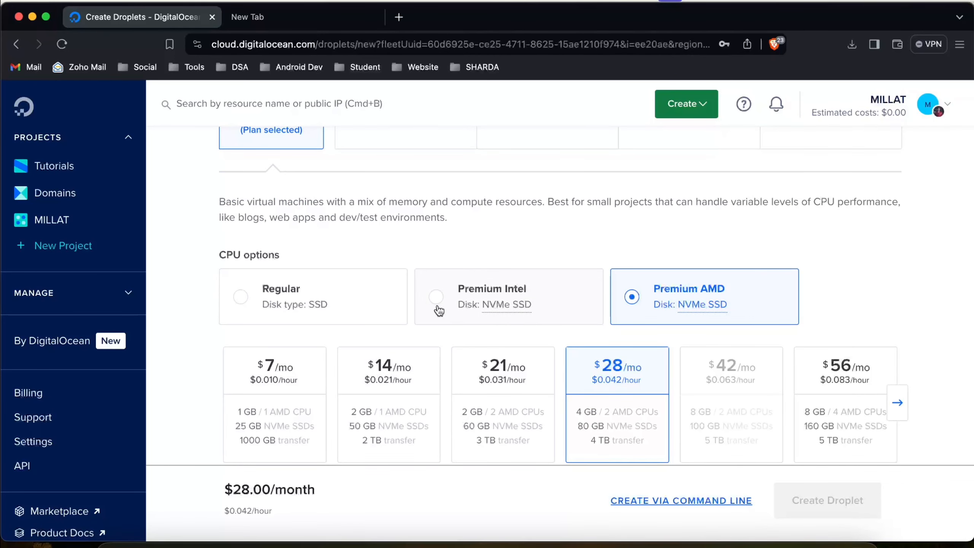
scroll(439, 311, down, 1)
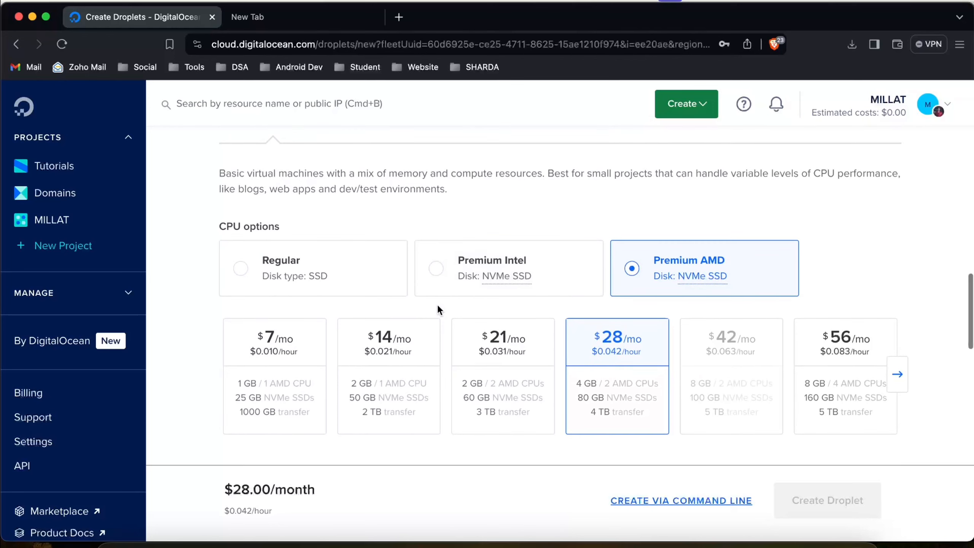
click(255, 281)
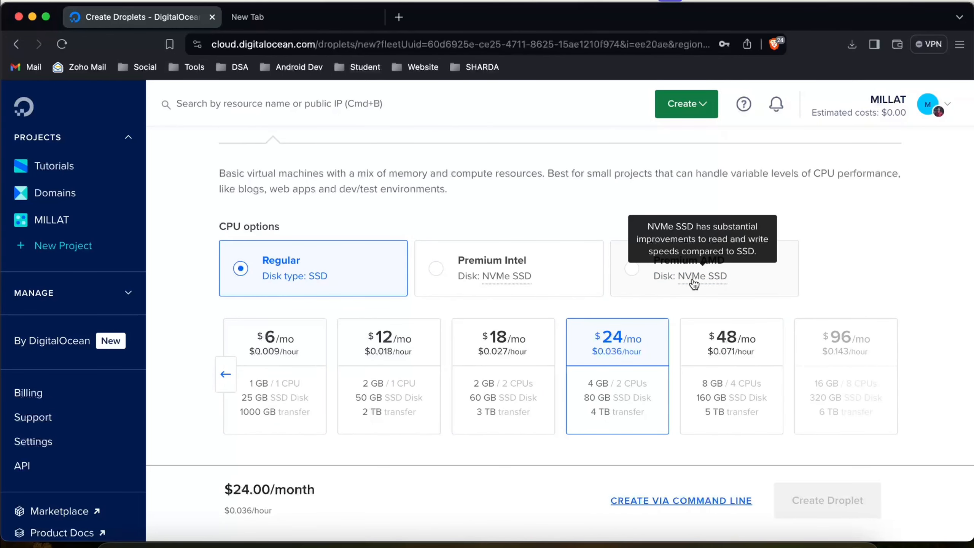
scroll(324, 379, left, 3)
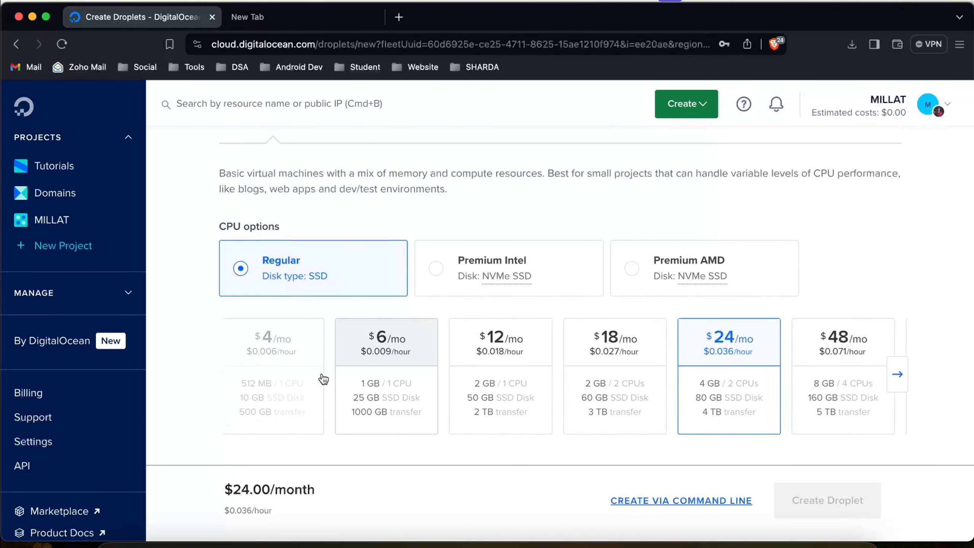
click(419, 396)
scroll(392, 413, down, 5)
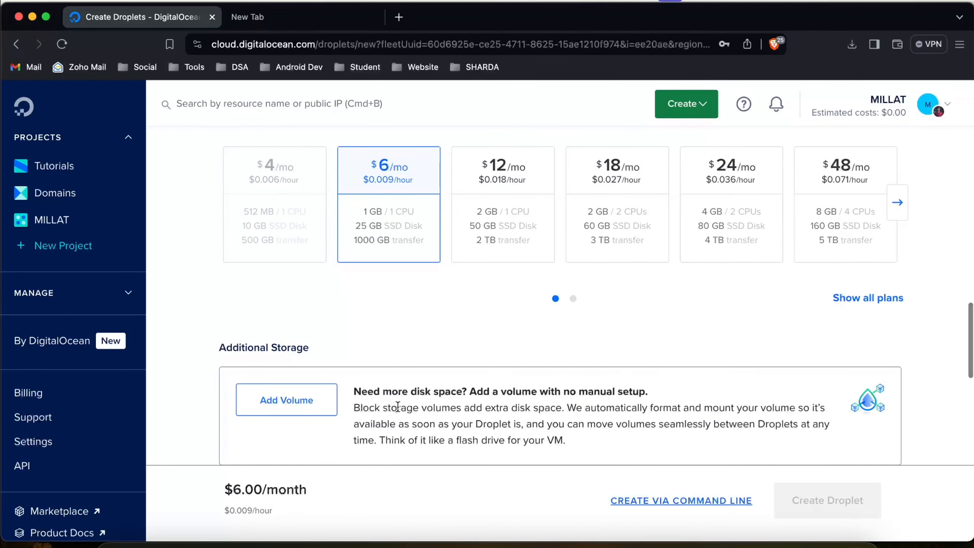
Keep Password as the Droplet's authentication method and paste the root password into its field.
scroll(396, 405, up, 3)
scroll(397, 407, down, 5)
scroll(398, 407, down, 6)
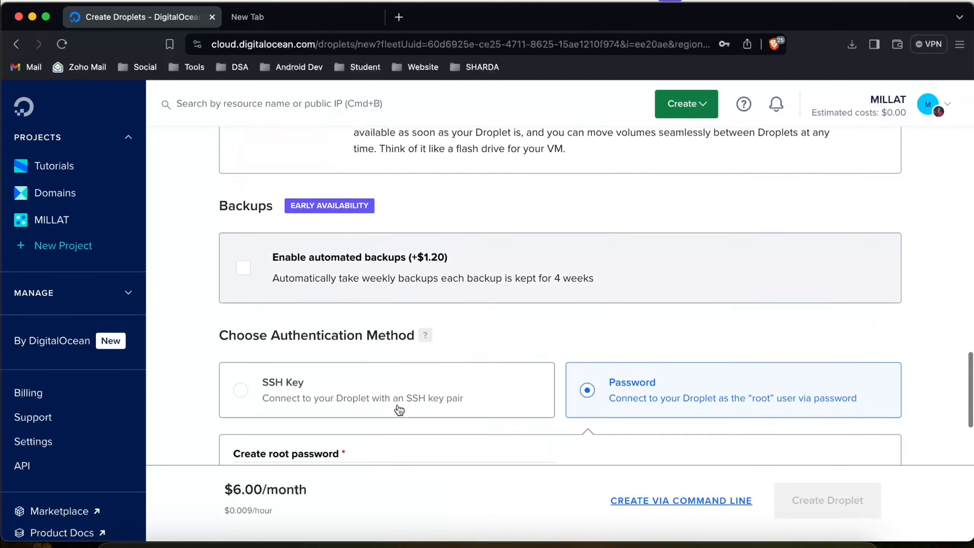
click(369, 355)
click(745, 433)
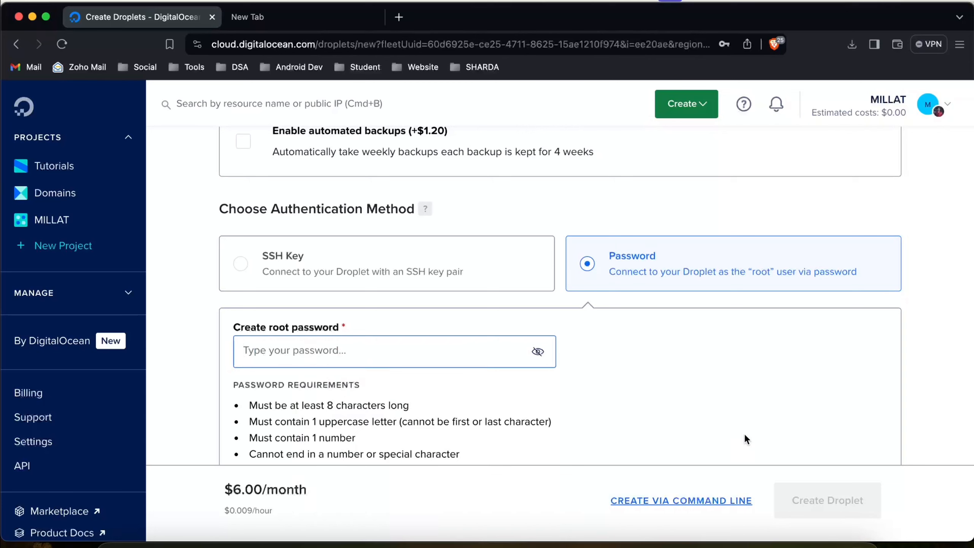
click(774, 547)
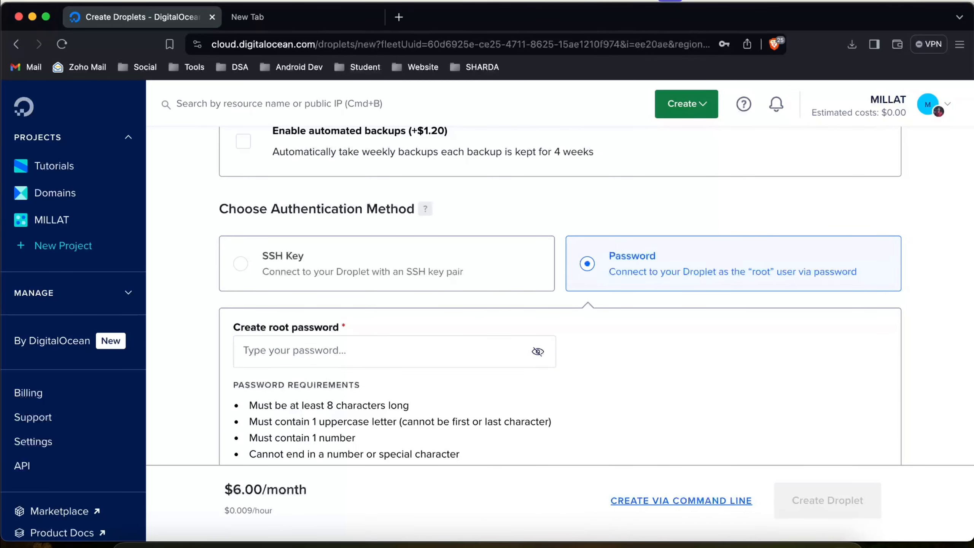
click(324, 362)
click(324, 362)
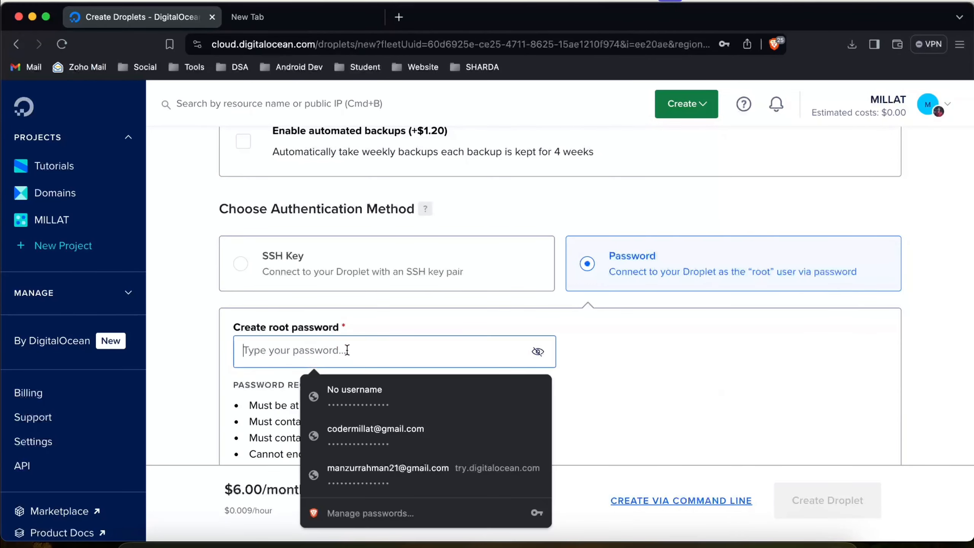
key(super+v)
Shorten the hostname to openvpn, create the Droplet, and decline the browser's offer to update the saved password.
scroll(352, 337, down, 10)
scroll(253, 426, down, 5)
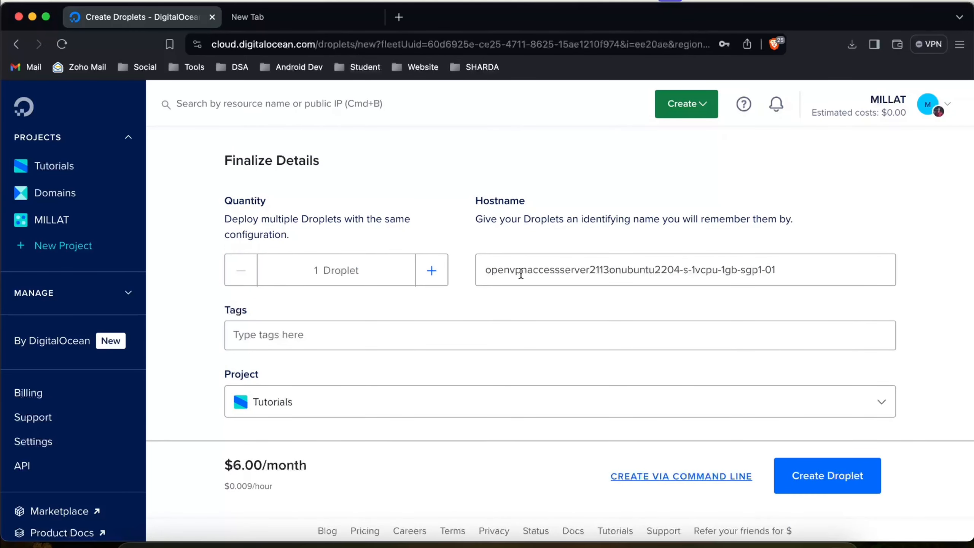
drag(528, 269, 953, 287)
key(BackSpace)
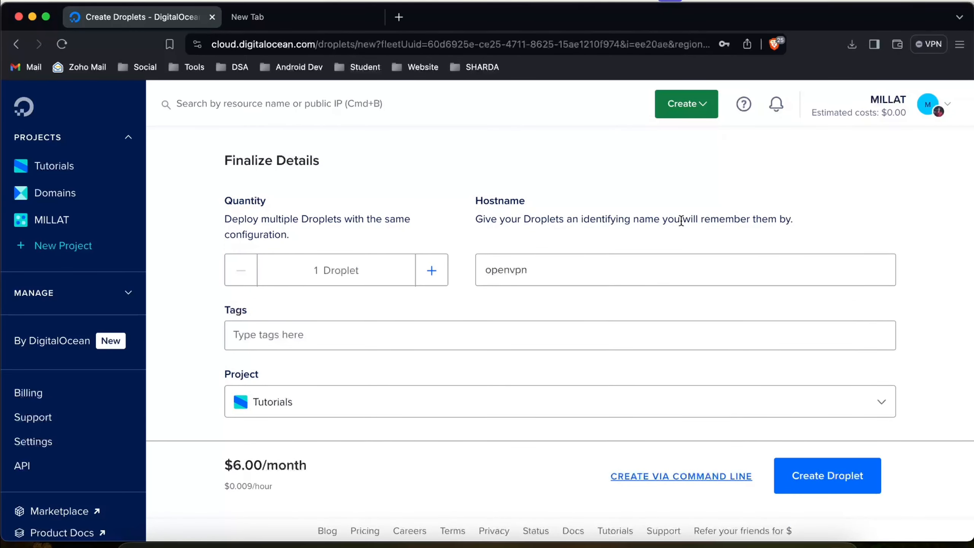
click(825, 474)
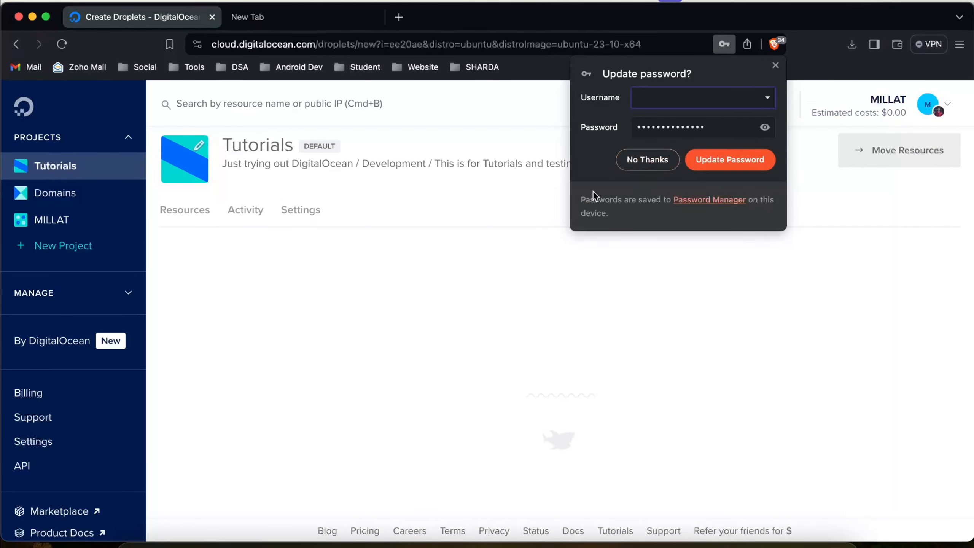
click(627, 164)
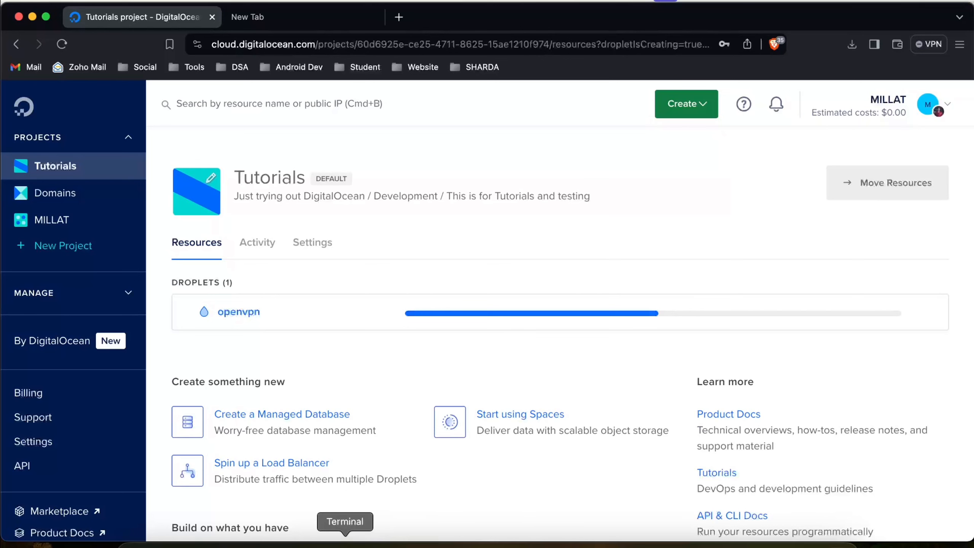
click(345, 539)
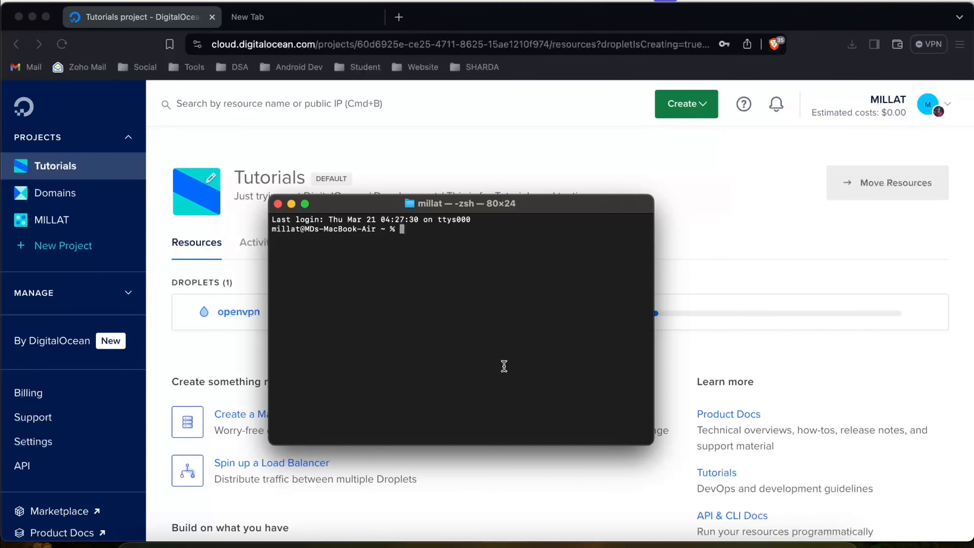
drag(506, 205, 621, 178)
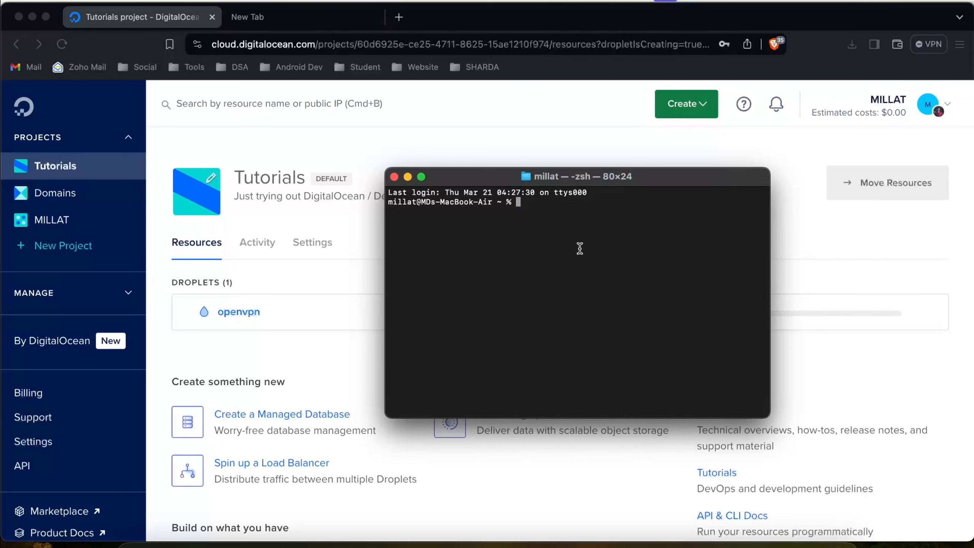
drag(570, 181, 571, 263)
click(409, 260)
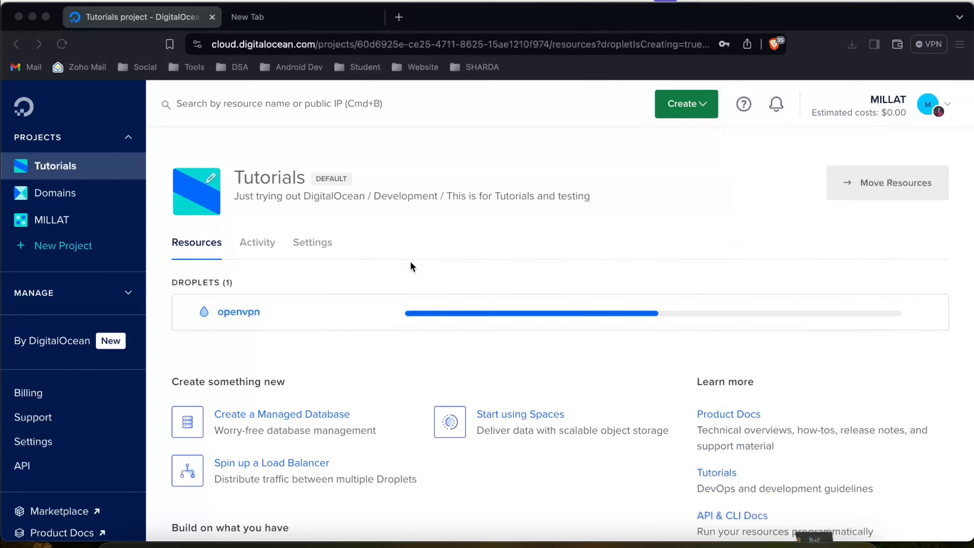
scroll(443, 408, down, 5)
scroll(354, 370, up, 5)
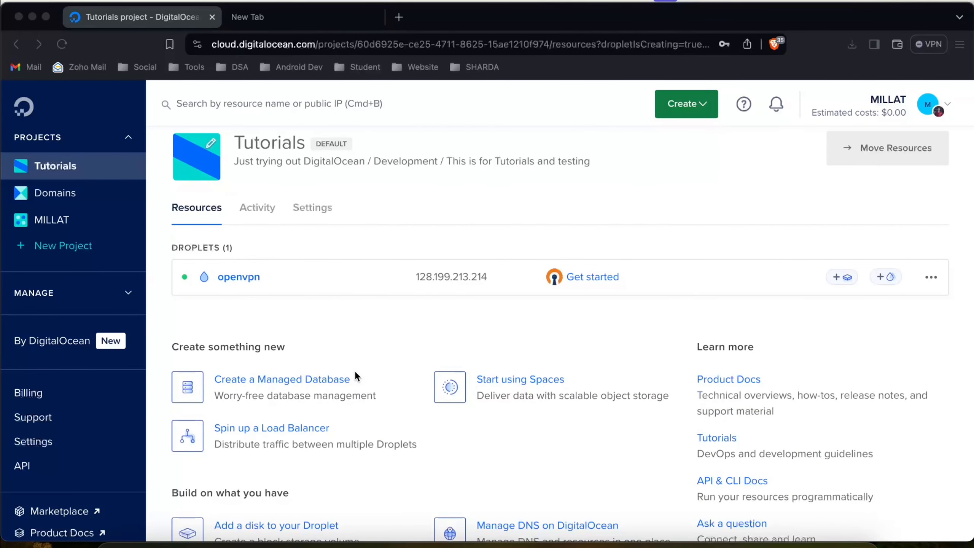
click(452, 307)
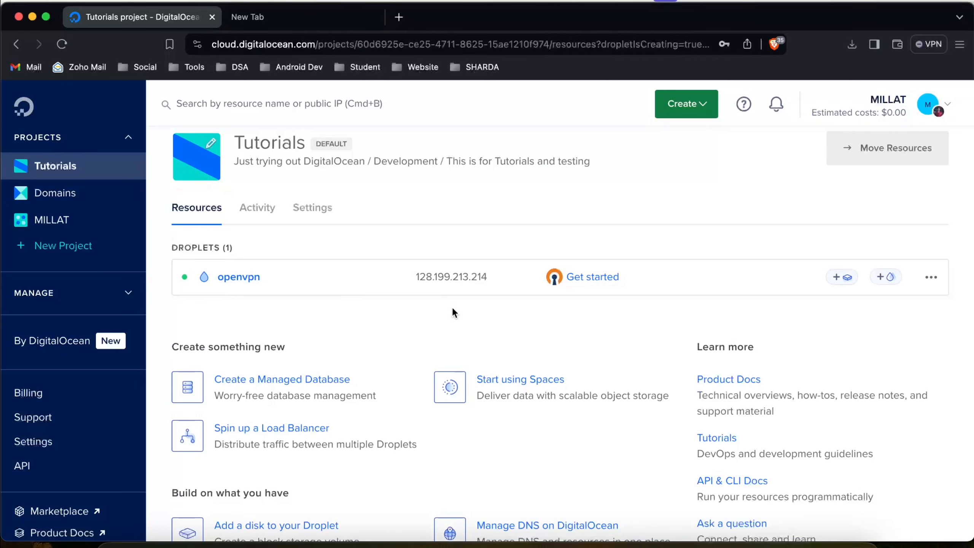
click(499, 277)
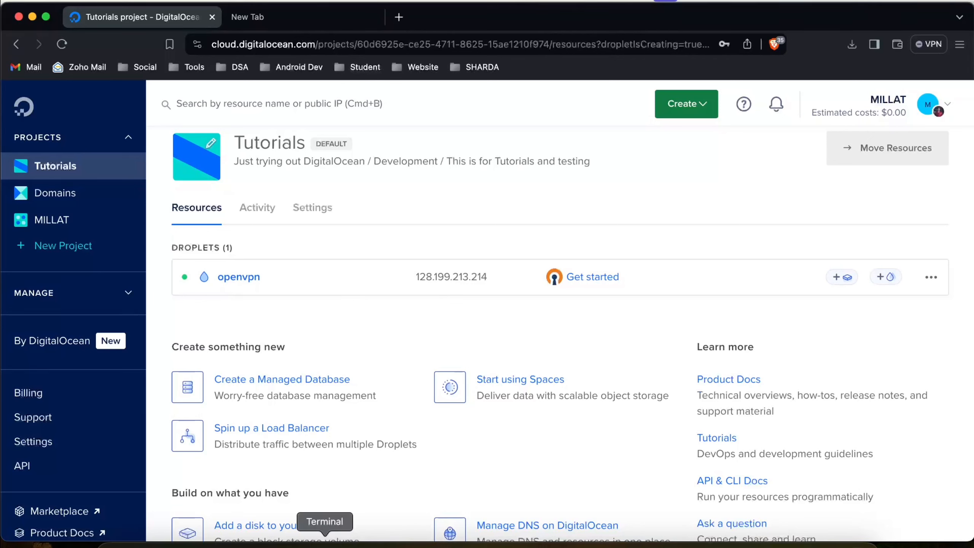
click(326, 545)
text(ssh)
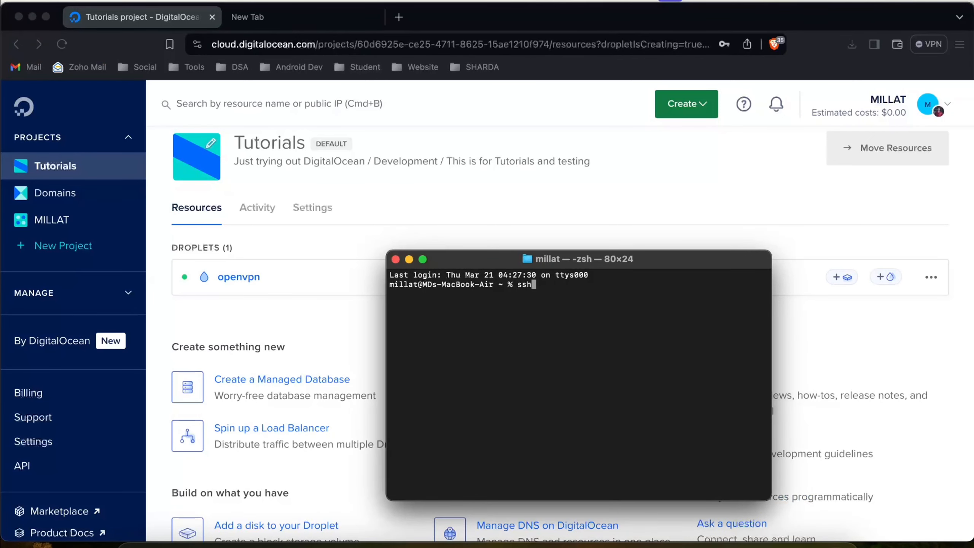
text( root@)
key(super+v)
key(Return)
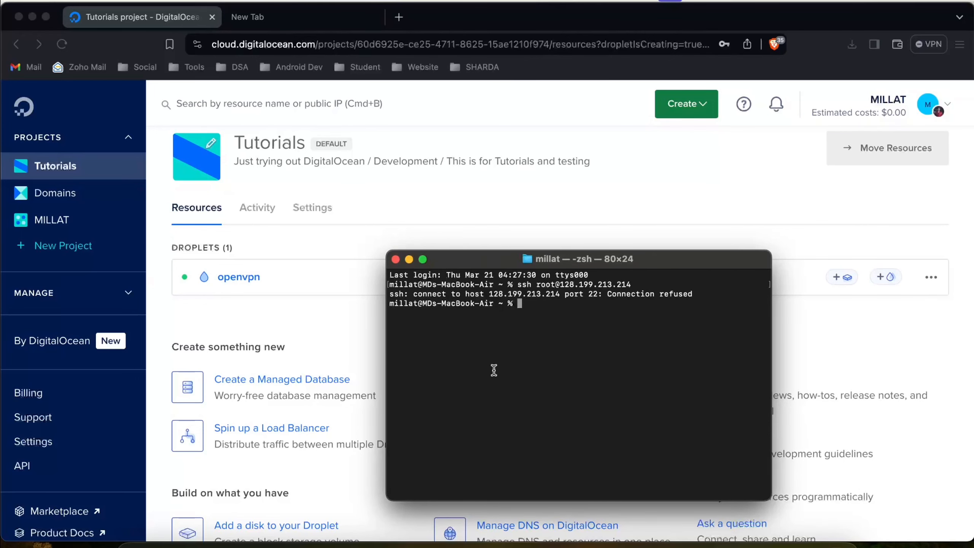
click(348, 347)
key(ctrl+Up)
key(ctrl+Up)
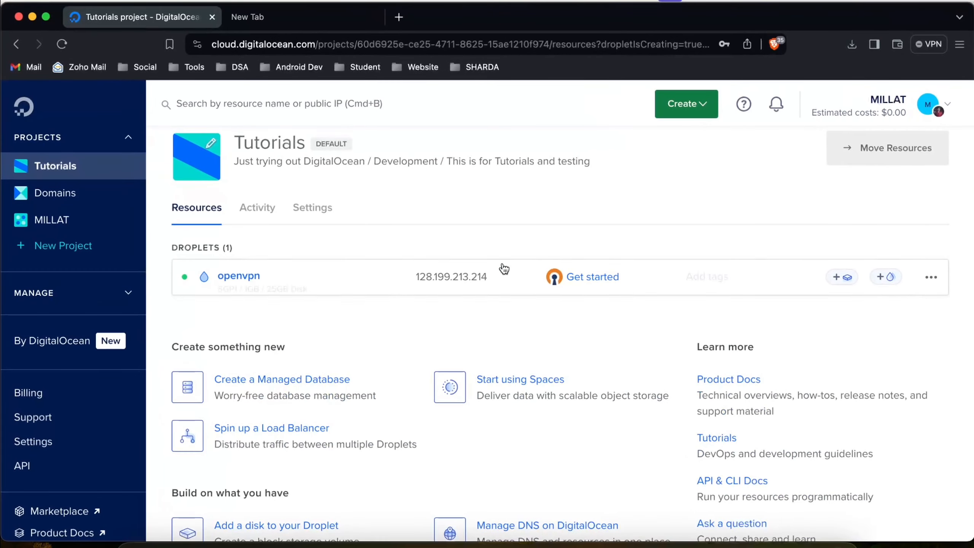
click(347, 544)
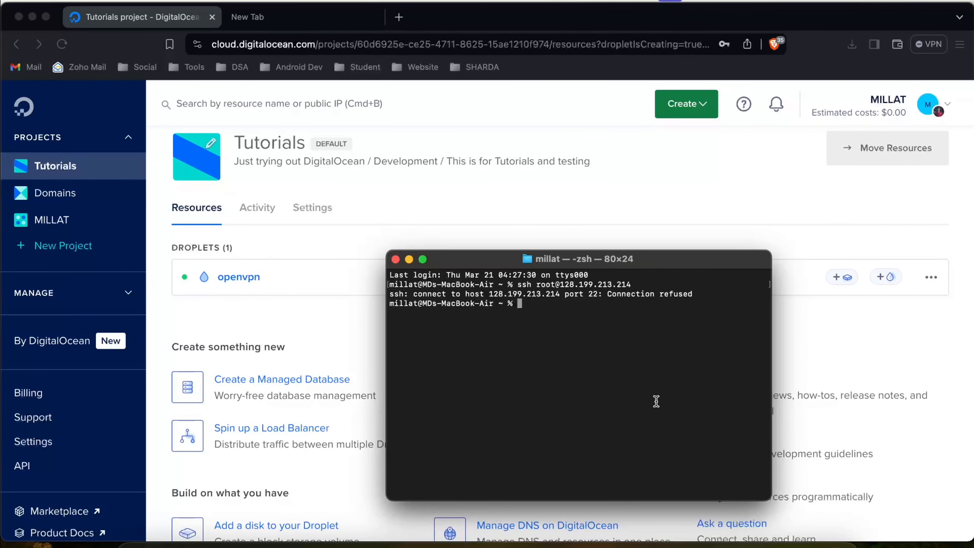
key(Up)
key(Return)
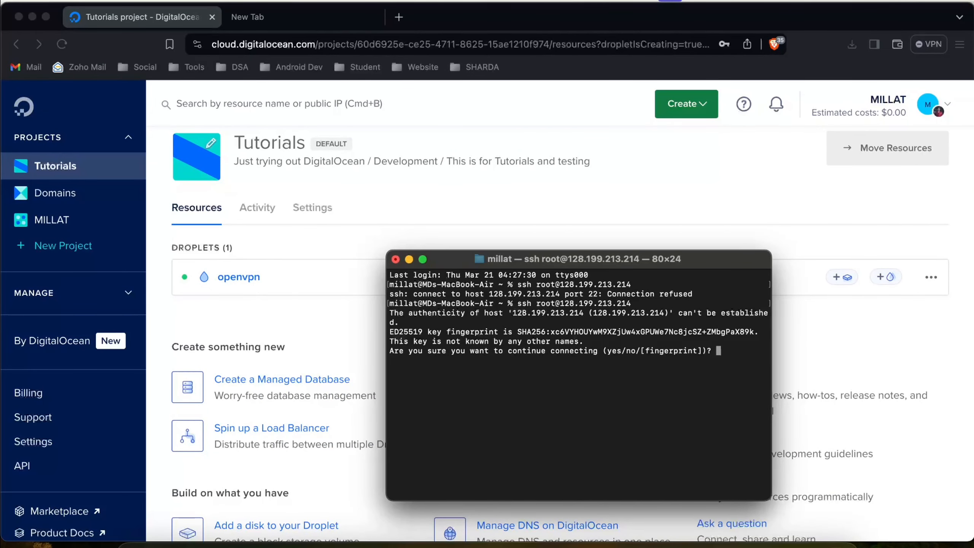
text(yes)
key(Return)
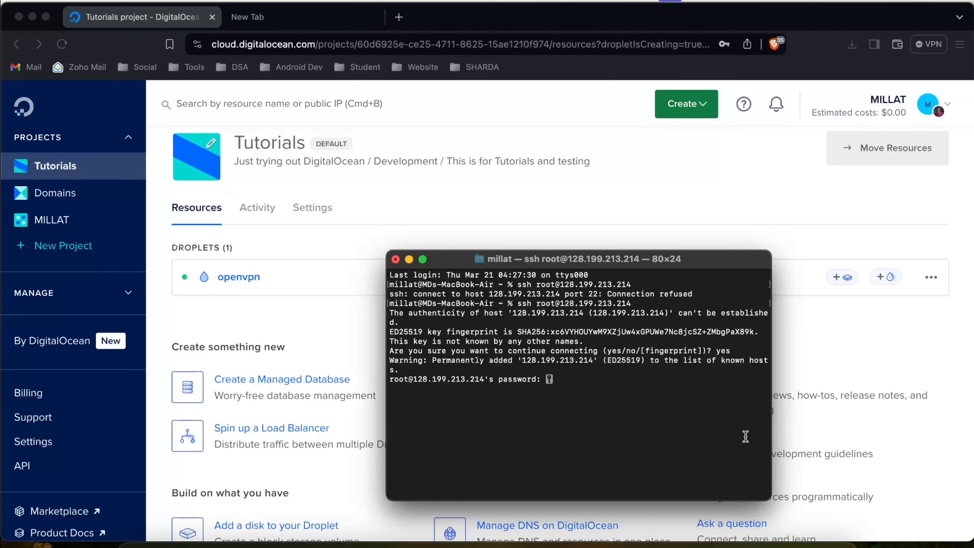
Enter the root password stored in the note to complete the SSH login to the Droplet.
click(598, 544)
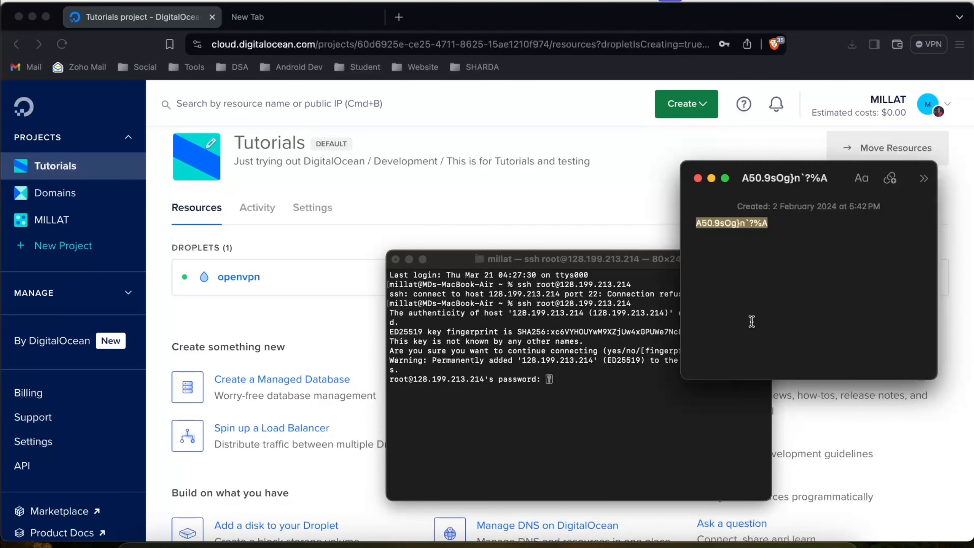
click(561, 405)
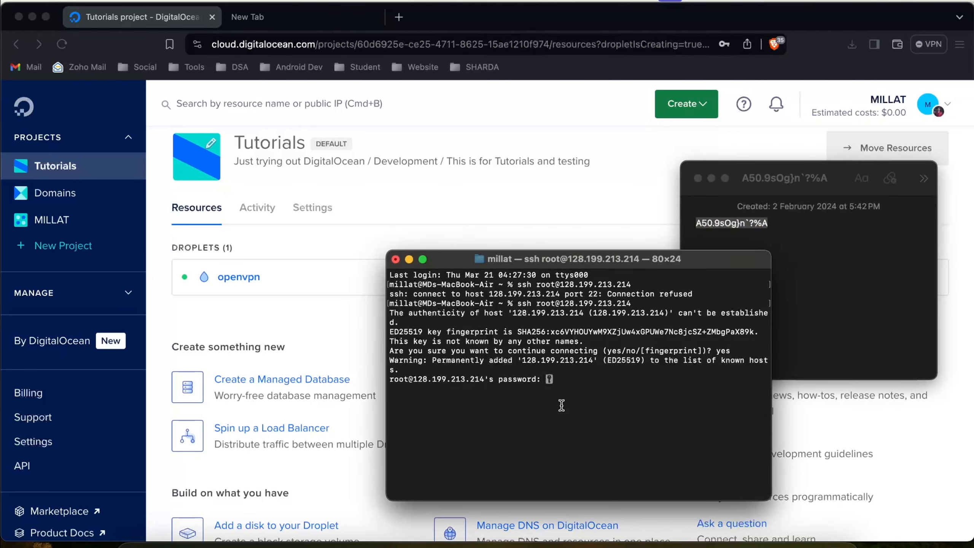
key(super+v)
key(Return)
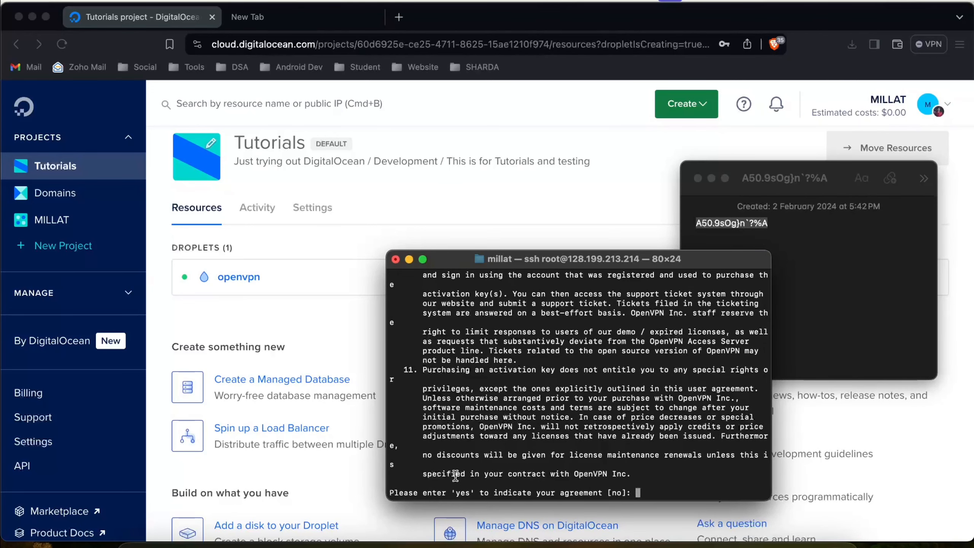
Accept the OpenVPN Access Server agreement with yes and keep this server as the primary node.
text(yes)
key(Return)
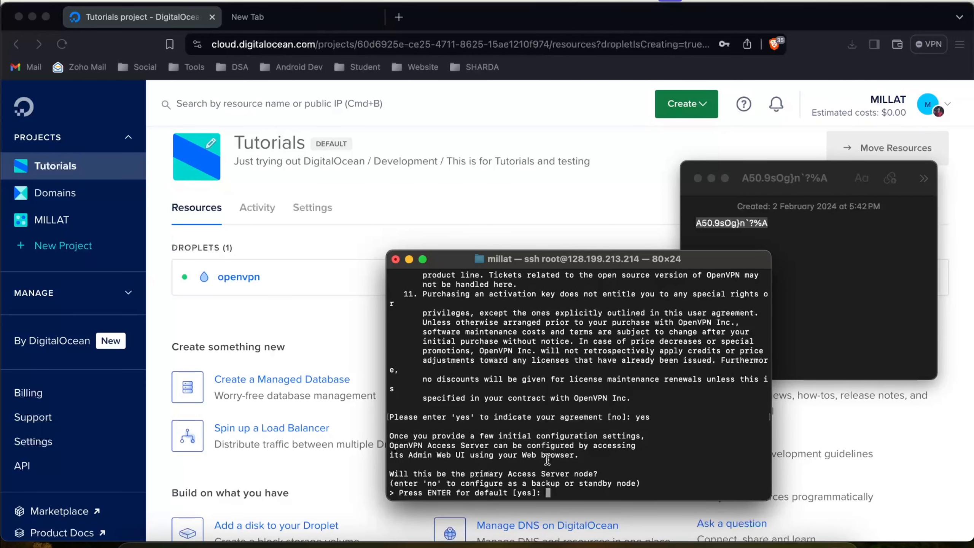
key(Return)
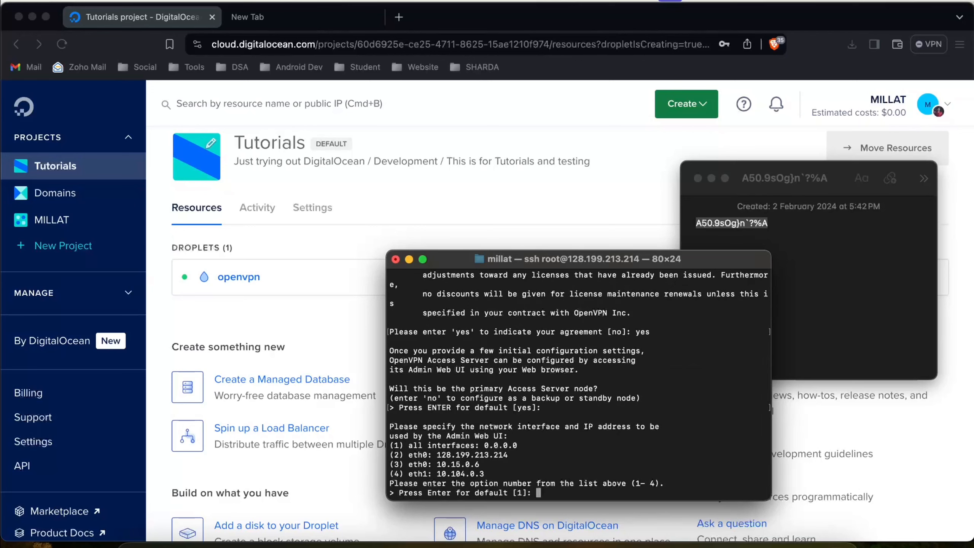
Keep the default all-interfaces option for the Admin Web UI and rsa 2048 for both the CA and the web certificate.
key(Return)
key(Return)
key(Return)
key(Return)
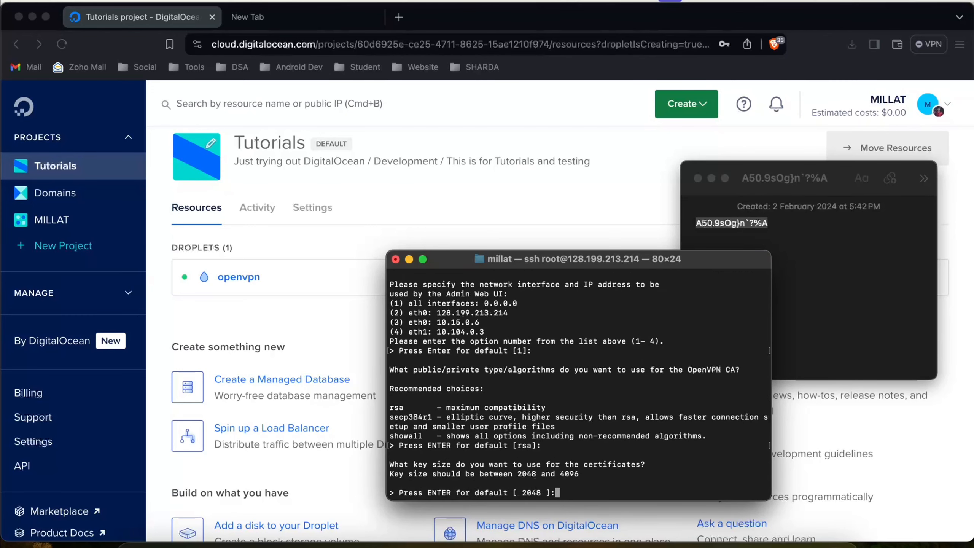
key(Return)
key(Return)
key(Return)
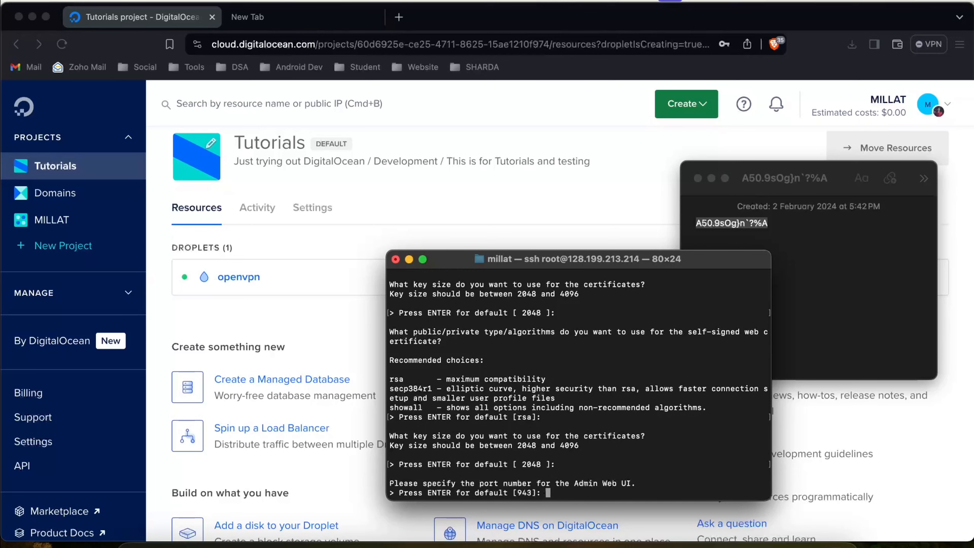
Accept the default ports 943 and 443, the yes defaults for VPN routing and private subnets, and openvpn as the admin login.
key(Return)
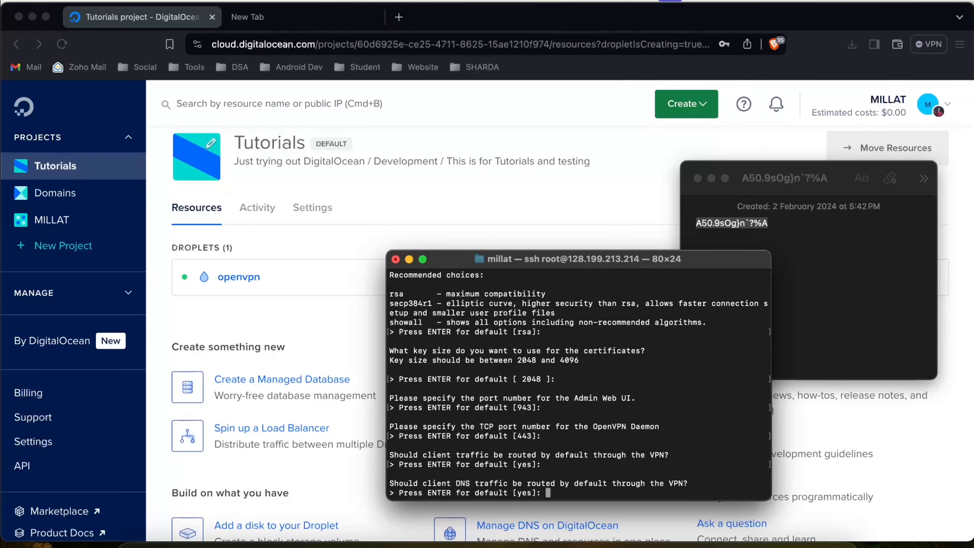
key(Return)
key(Return)
key(Return)
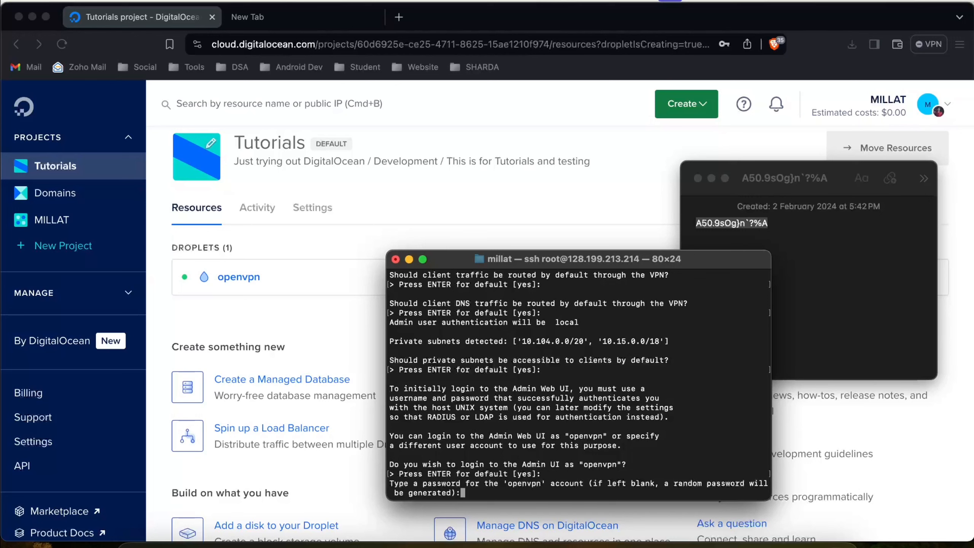
Leave the openvpn account's password blank to generate a random one, and copy the generated password into the note.
key(Return)
drag(593, 474, 537, 471)
key(super+c)
click(870, 293)
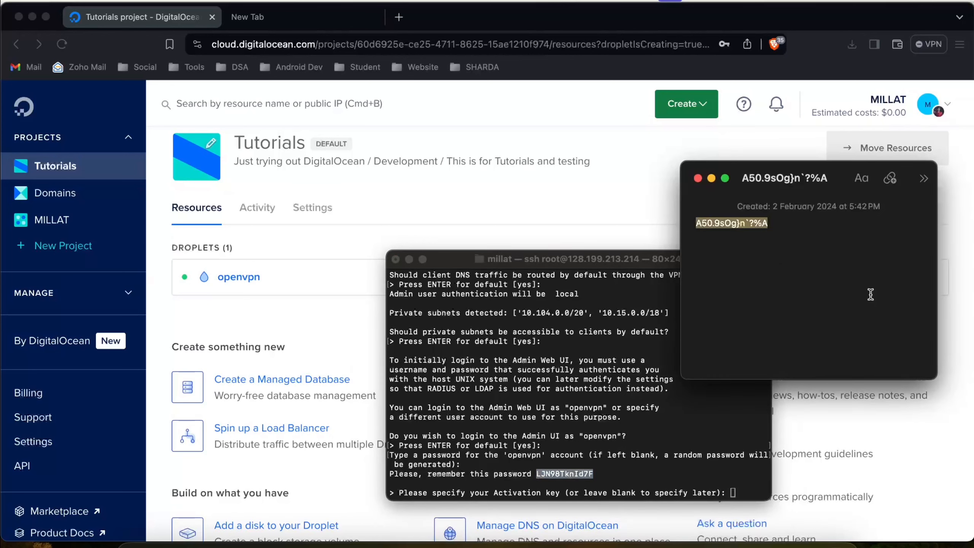
key(Return)
key(super+v)
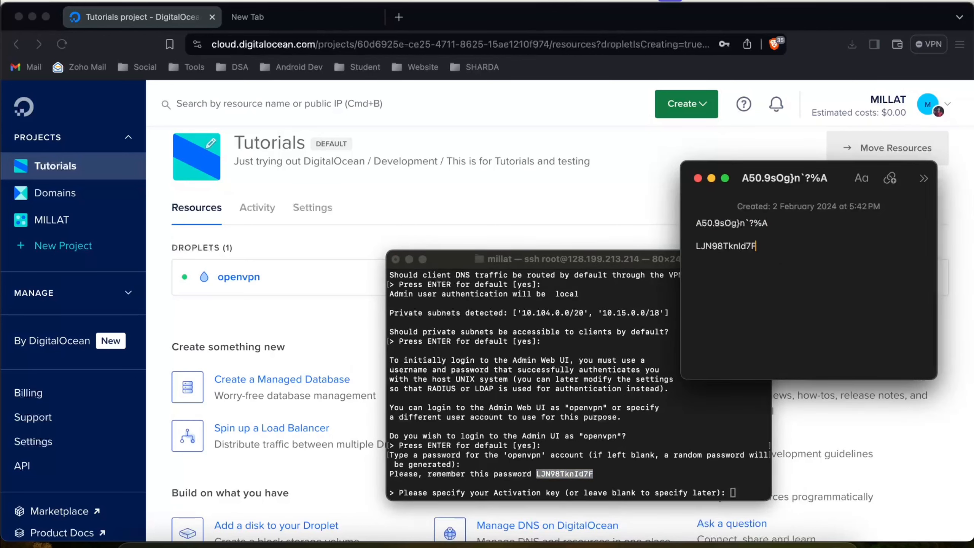
Leave the activation key blank to finish the initial configuration, and refresh the server's package lists with "apt update".
click(623, 468)
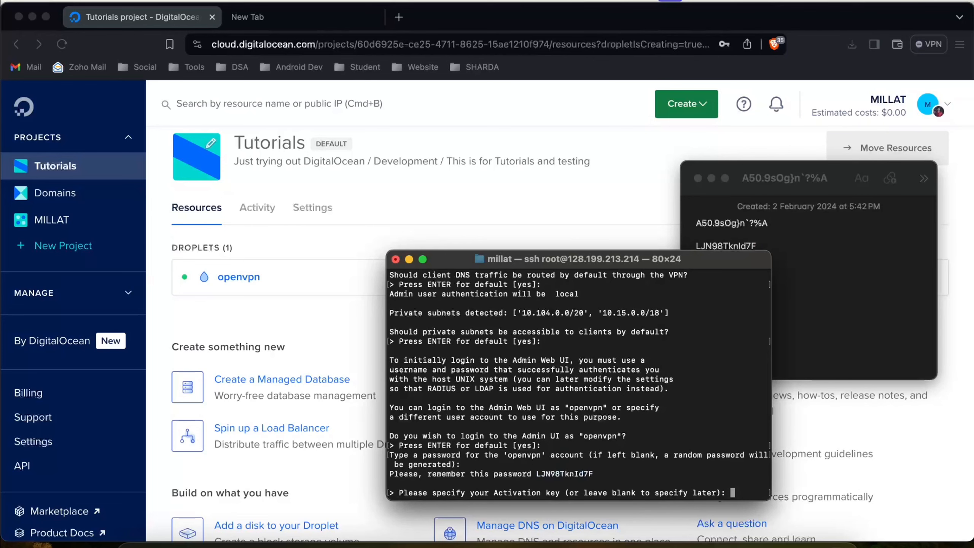
key(Return)
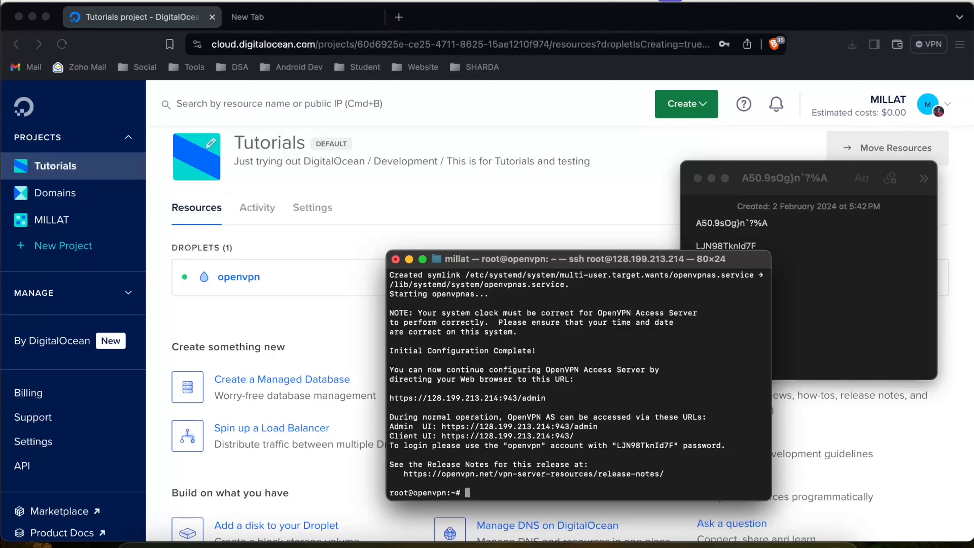
text(s)
text(u)
key(BackSpace)
key(BackSpace)
key(BackSpace)
text(apt )
text(u[)
text(pda)
text(te)
key(Return)
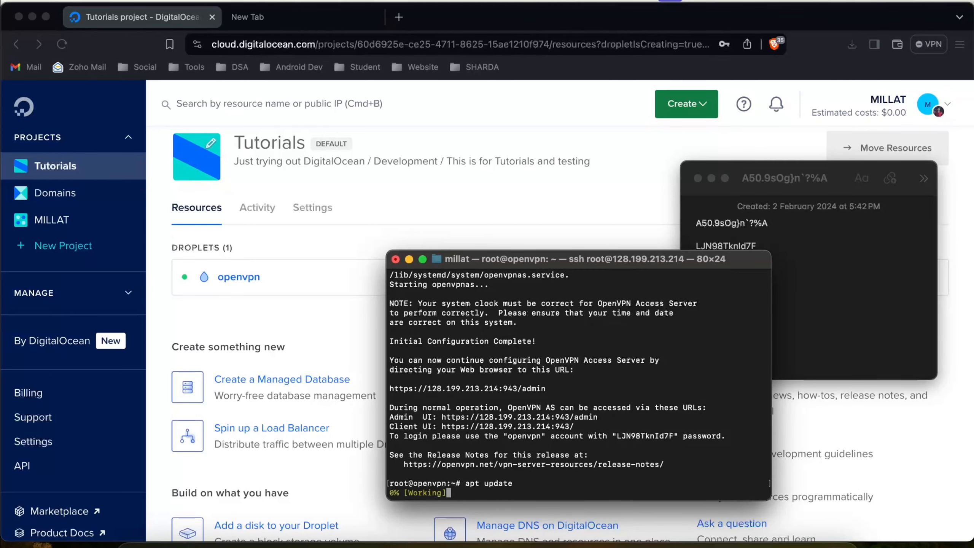
Try to open 128.199.213.214:943 in the browser's empty tab.
click(327, 20)
click(179, 19)
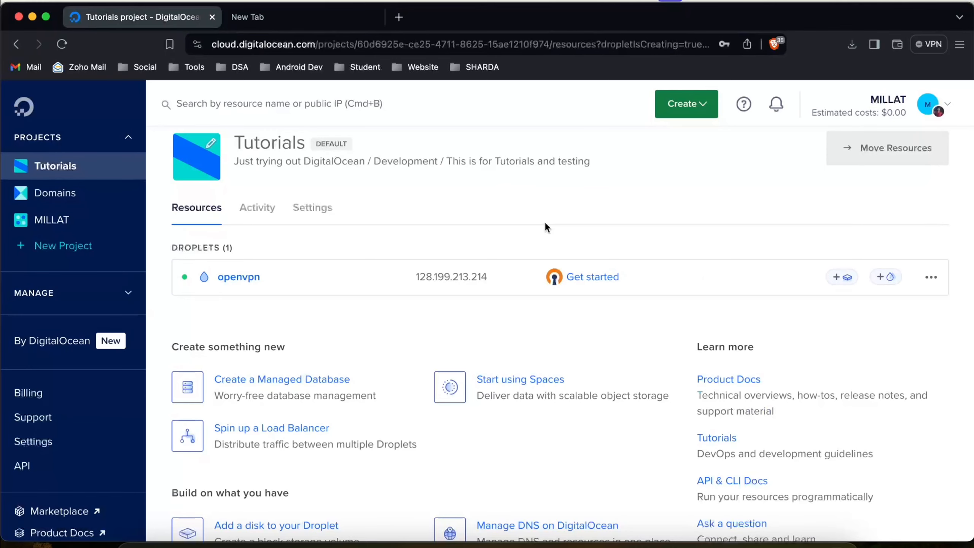
click(323, 18)
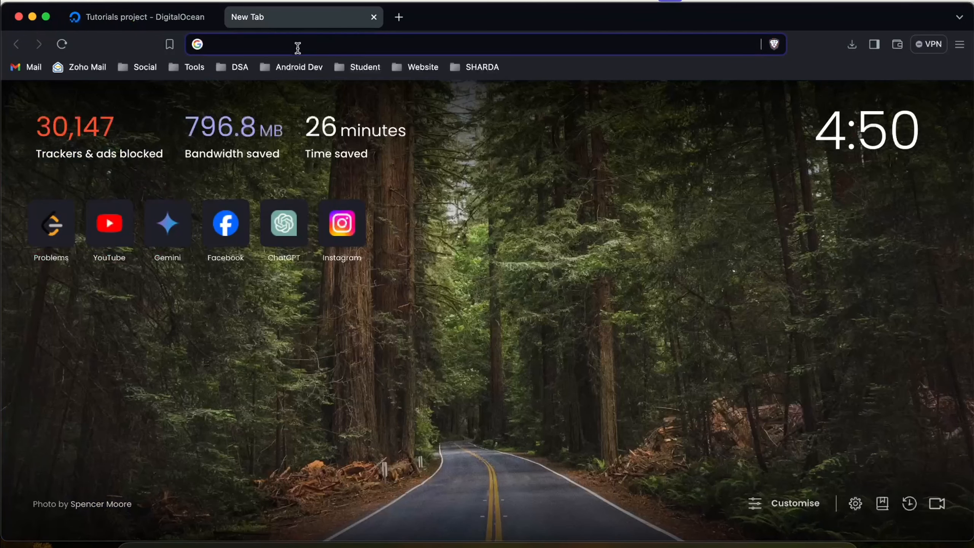
text(128.199.213.214:)
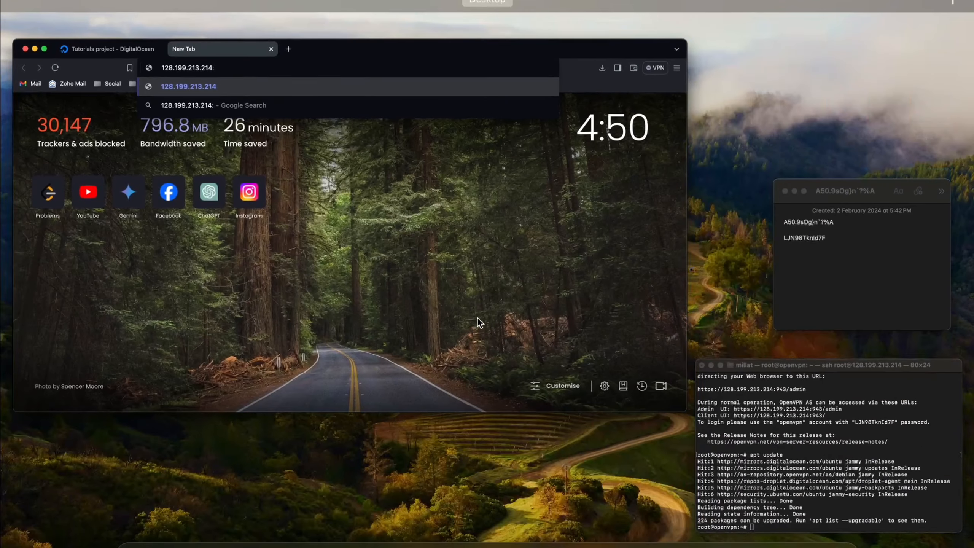
click(786, 455)
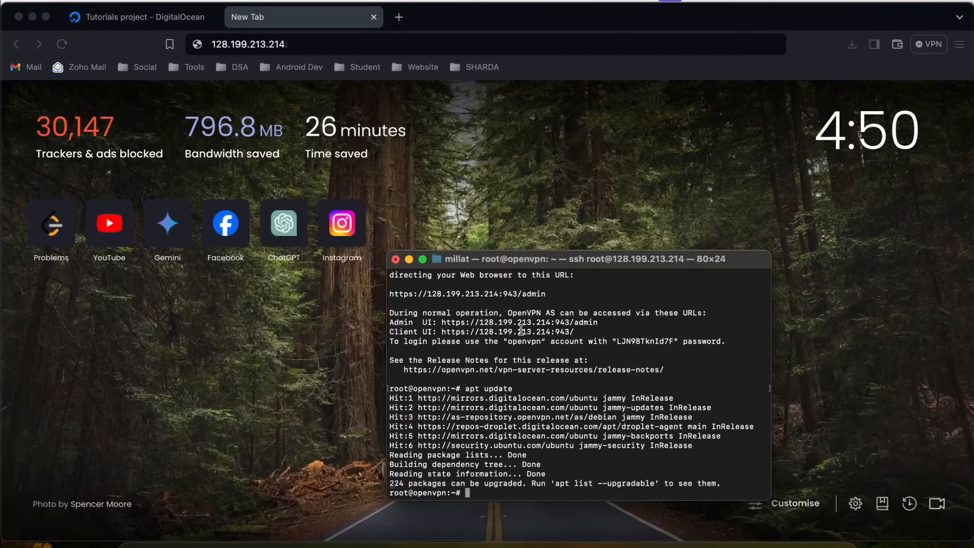
click(390, 79)
text(943)
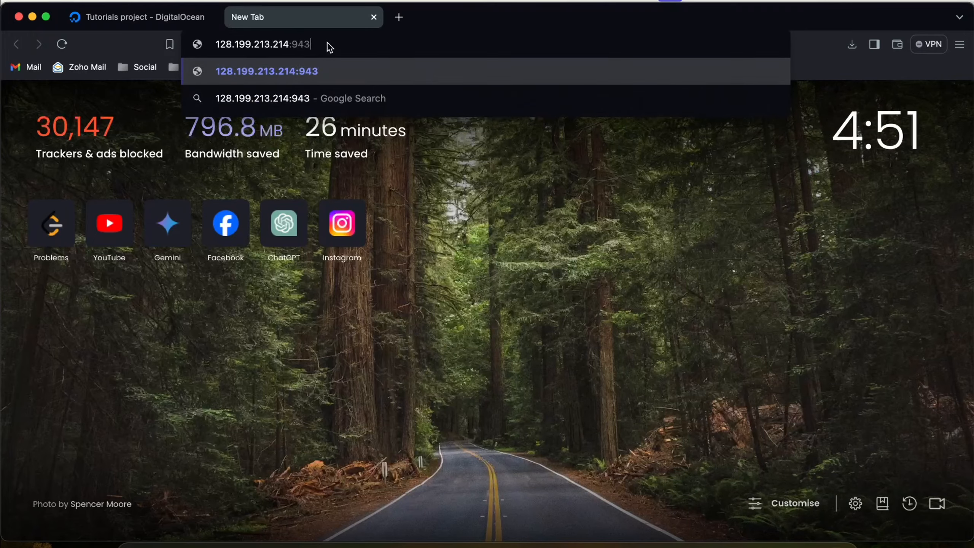
key(Return)
click(382, 40)
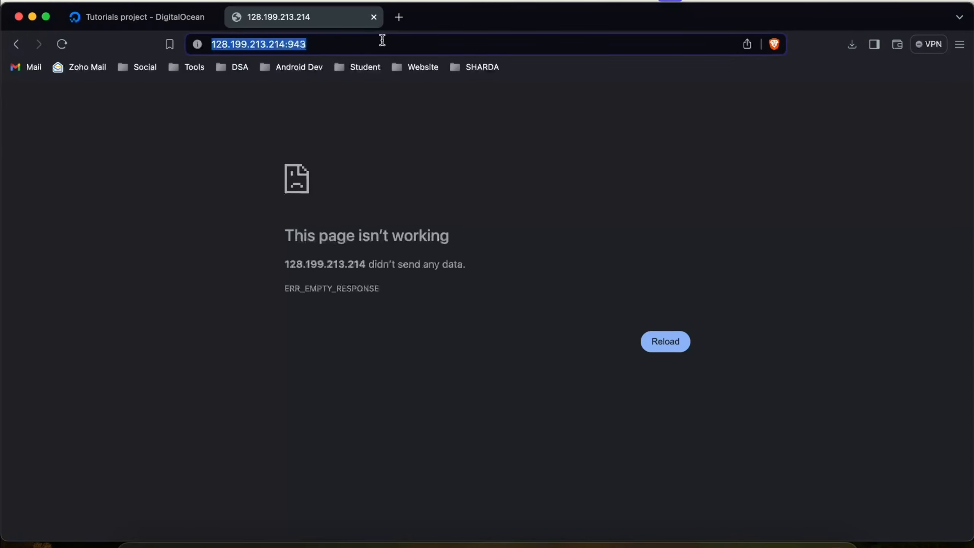
key(Escape)
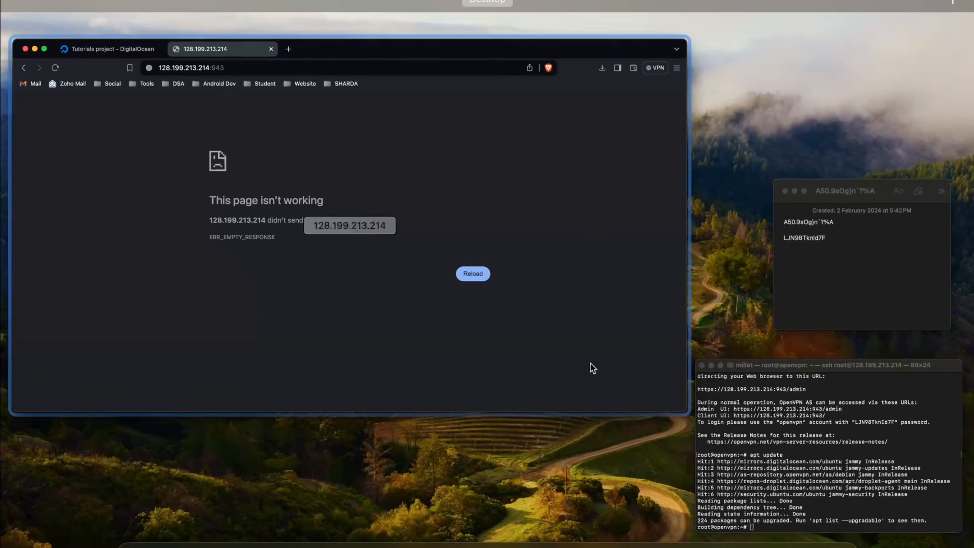
click(789, 454)
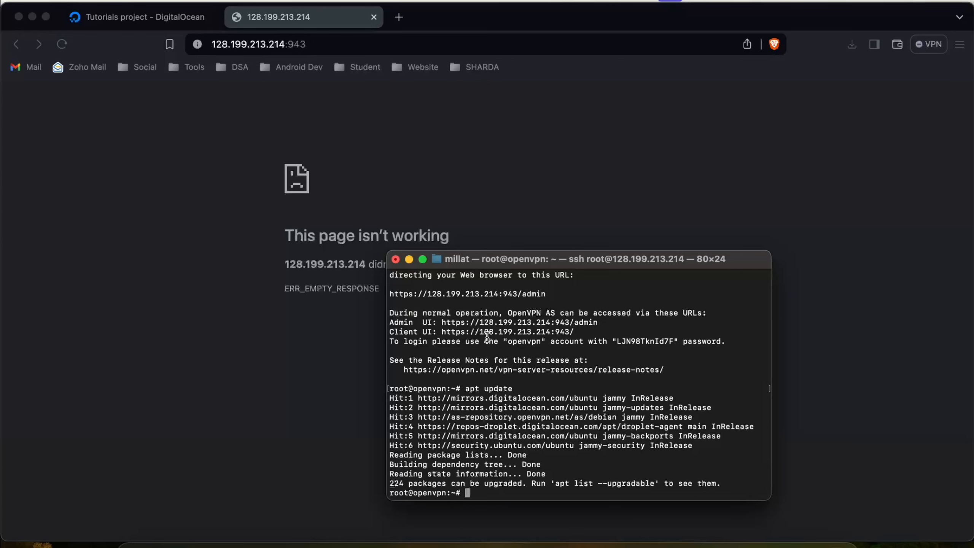
drag(442, 322, 568, 322)
click(564, 319)
drag(444, 331, 574, 332)
key(super+c)
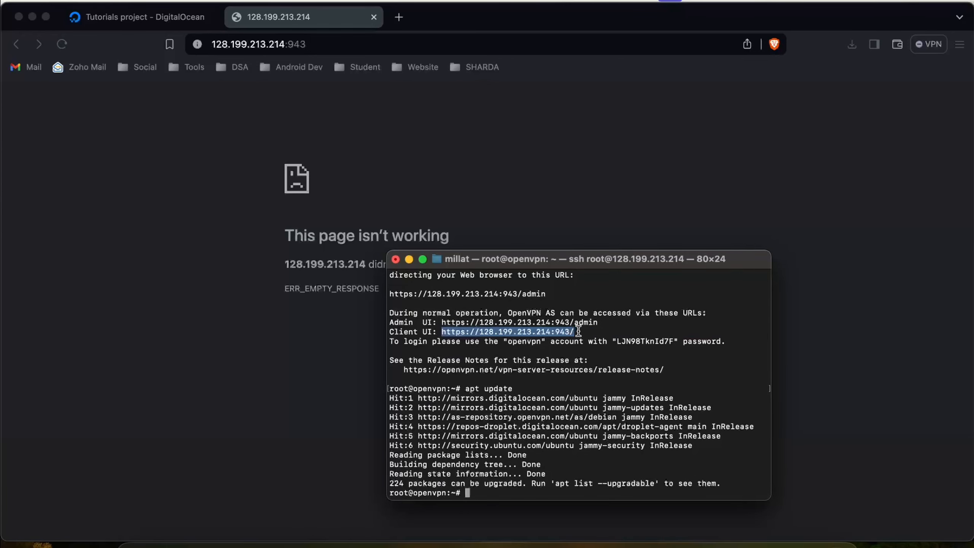
click(319, 44)
key(super+v)
key(Return)
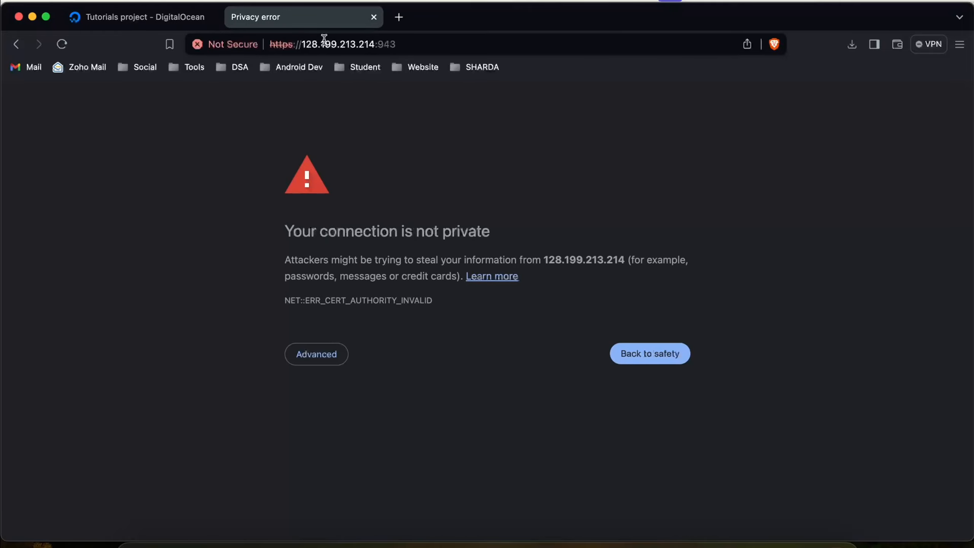
click(313, 354)
click(322, 462)
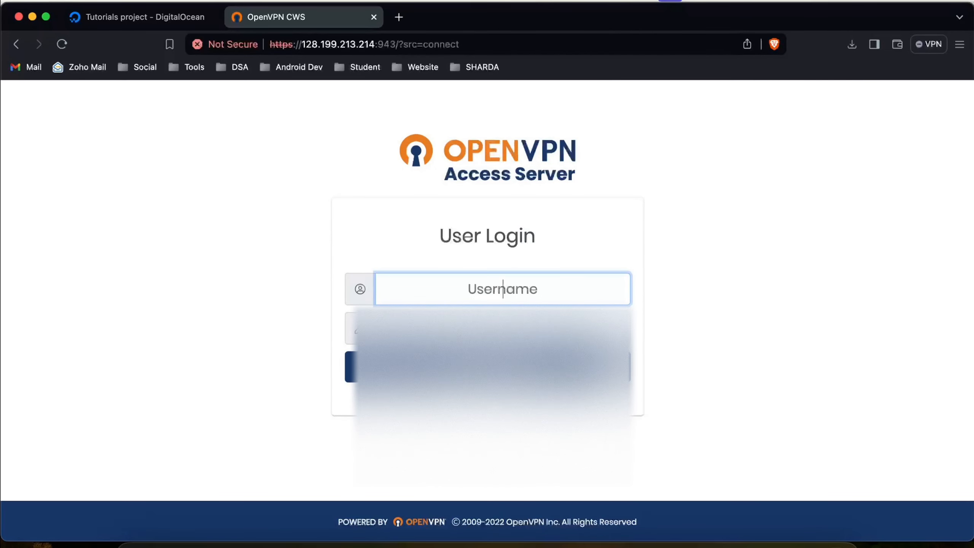
Sign in to OpenVPN Access Server as openvpn with the generated password copied from the note.
click(495, 296)
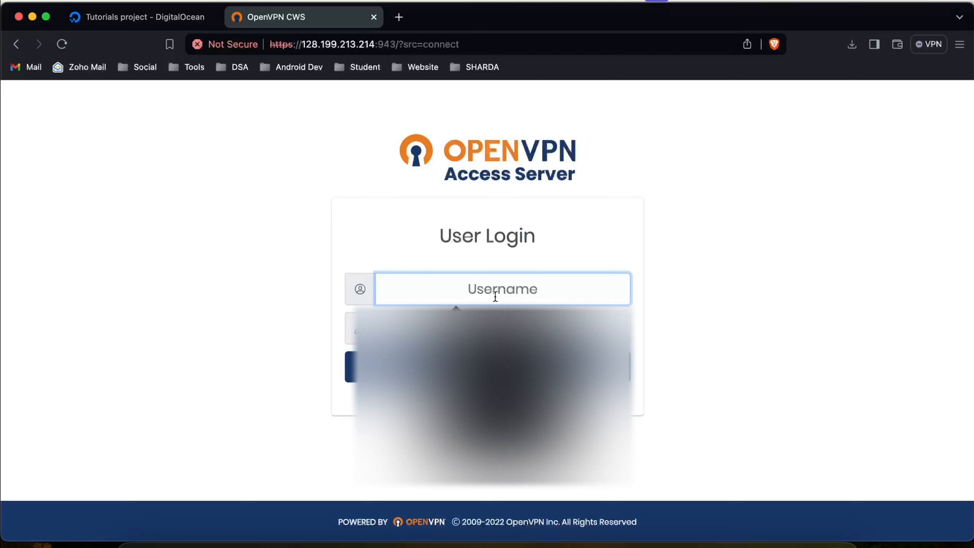
text(open)
key(Down)
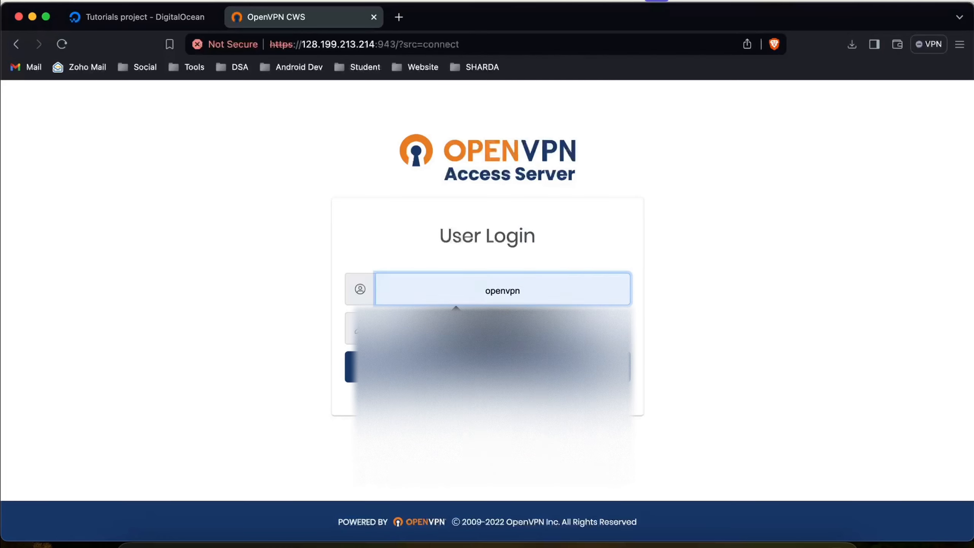
key(Return)
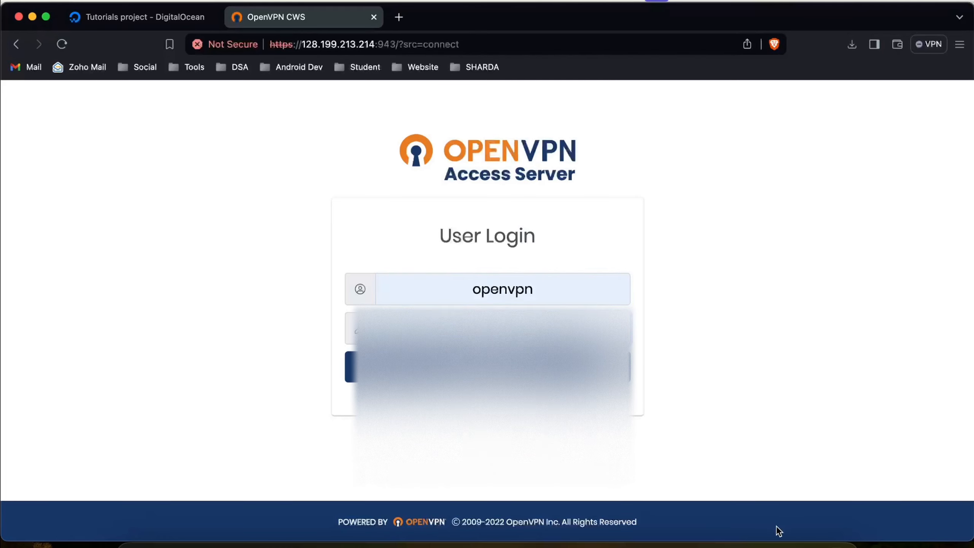
click(959, 533)
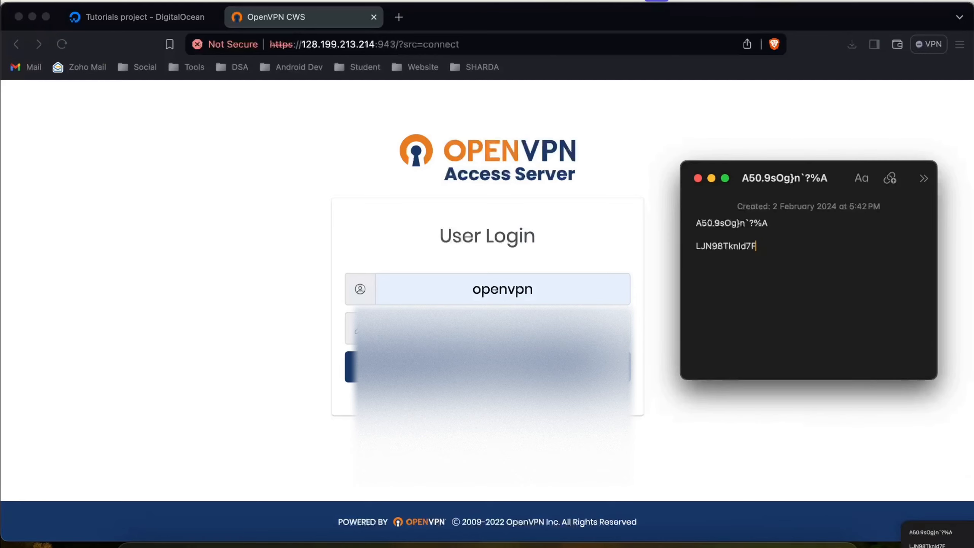
drag(767, 245, 675, 243)
key(super+c)
click(466, 332)
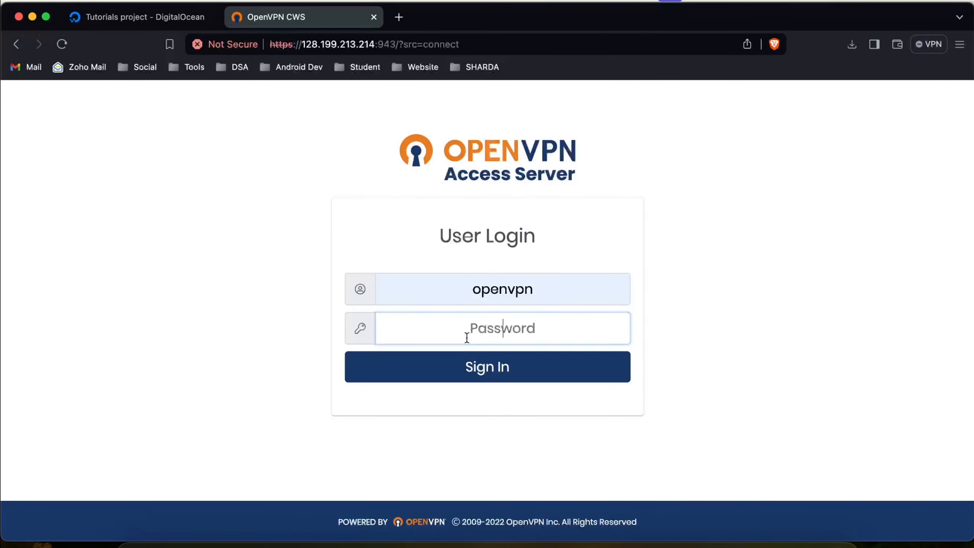
key(super+v)
click(529, 369)
Download the macOS client from OpenVPN Connect for all Platforms, saving openvpn-connect-2.7.1.111_signed.dmg to the Desktop.
scroll(529, 372, down, 8)
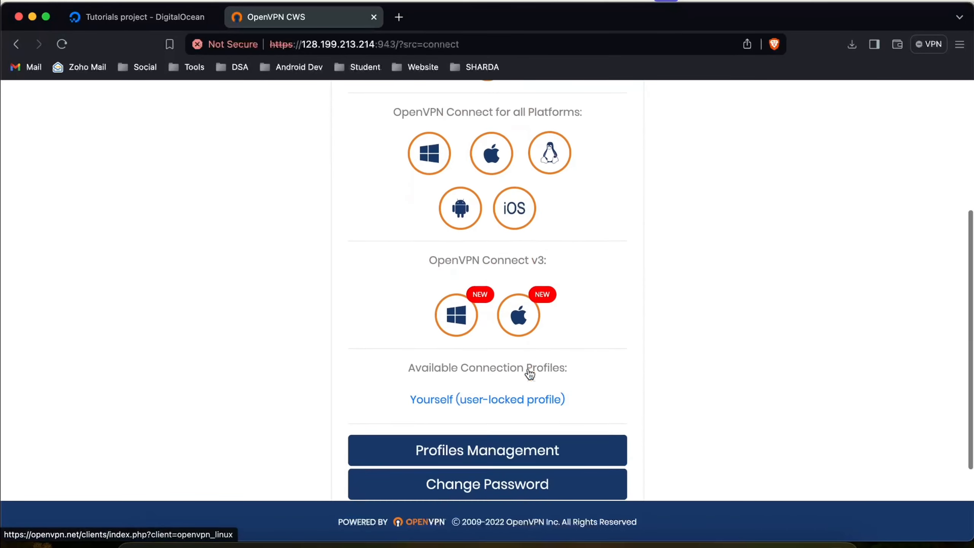
scroll(529, 374, up, 4)
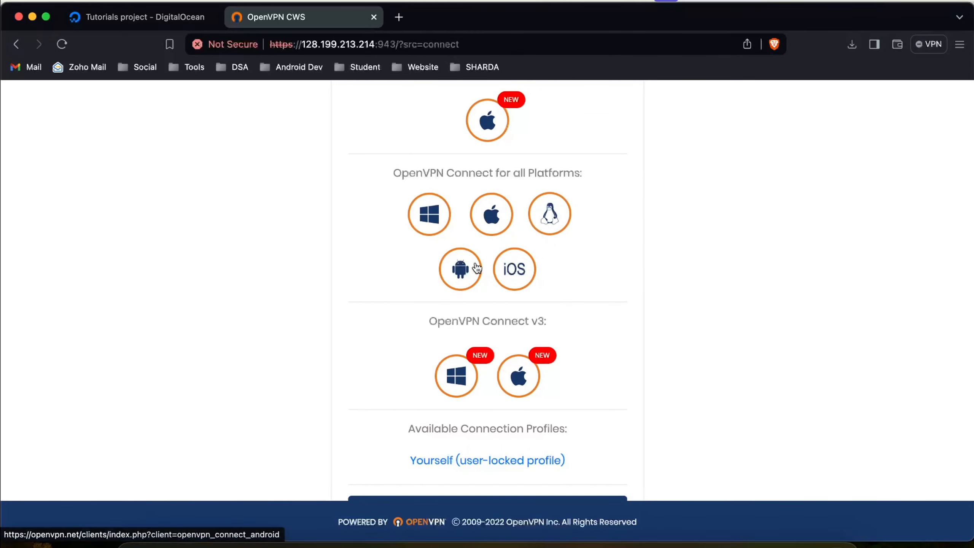
scroll(449, 293, down, 5)
scroll(449, 293, up, 2)
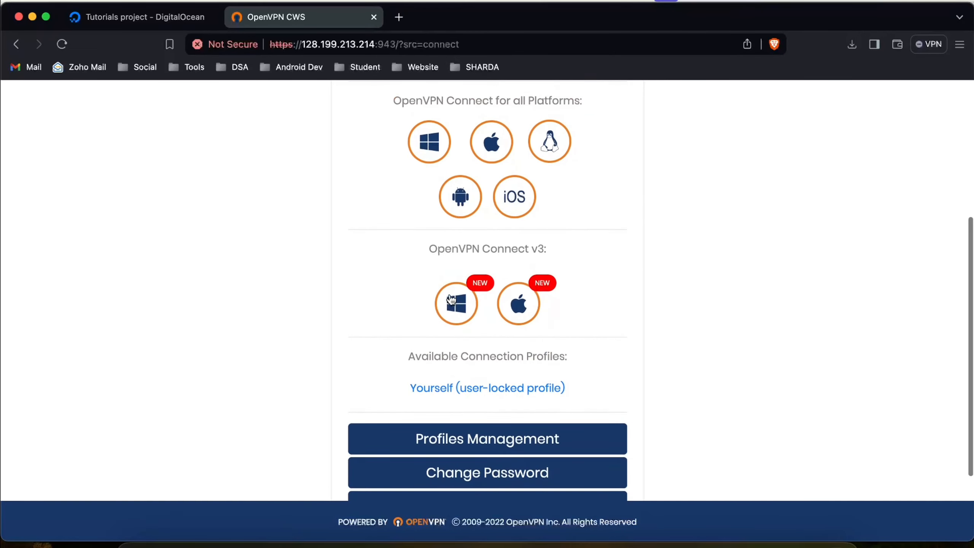
click(495, 143)
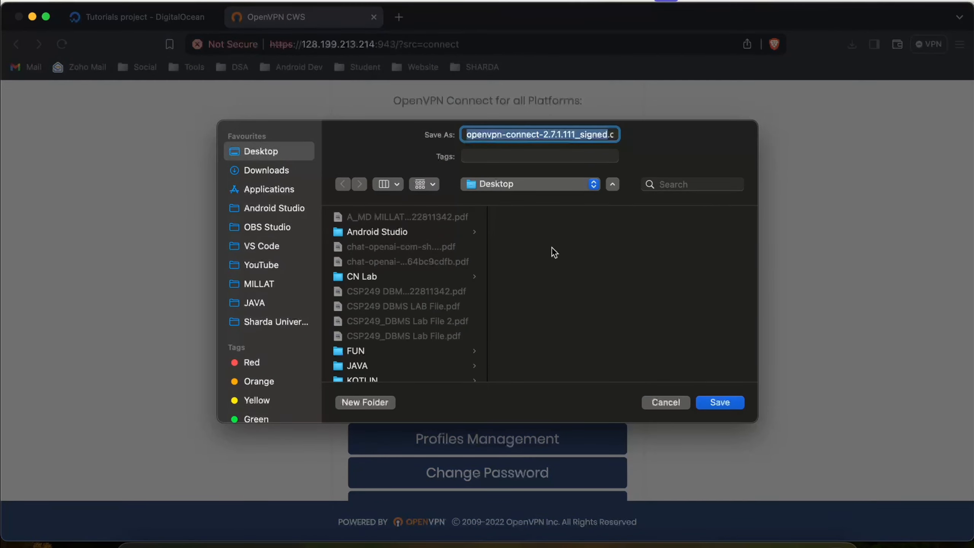
click(714, 403)
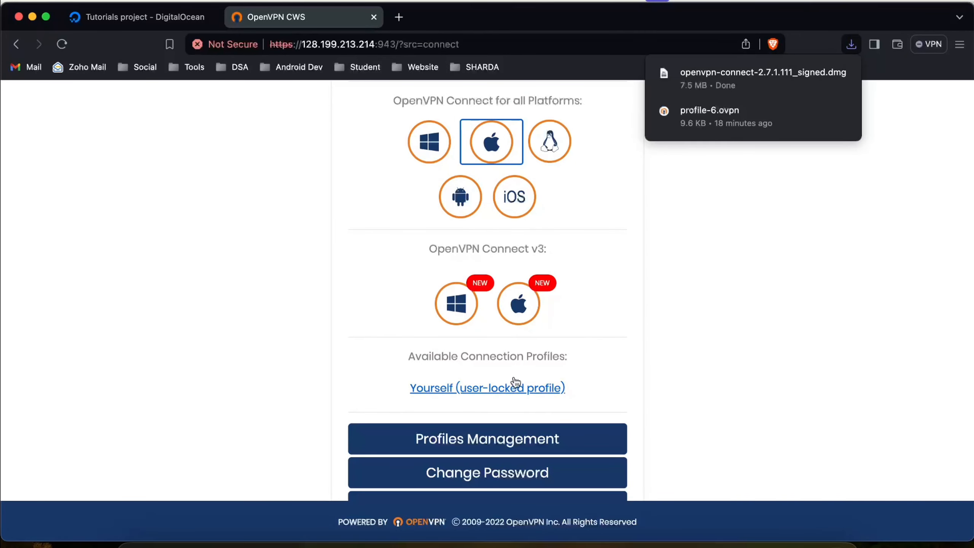
Open the downloaded openvpn-connect-2.7.1.111_signed.dmg and launch OpenVPN_Connect_Installer_signed.pkg.
click(761, 79)
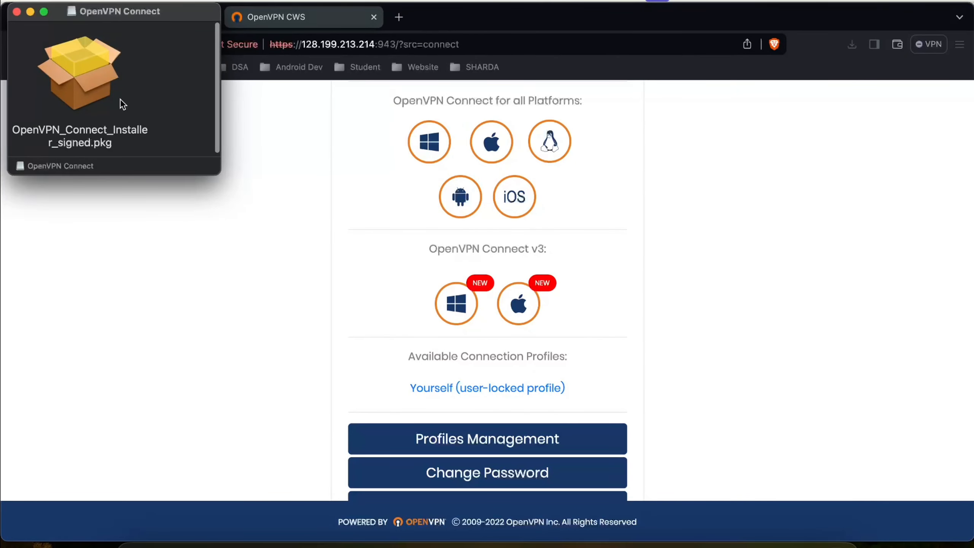
click(82, 78)
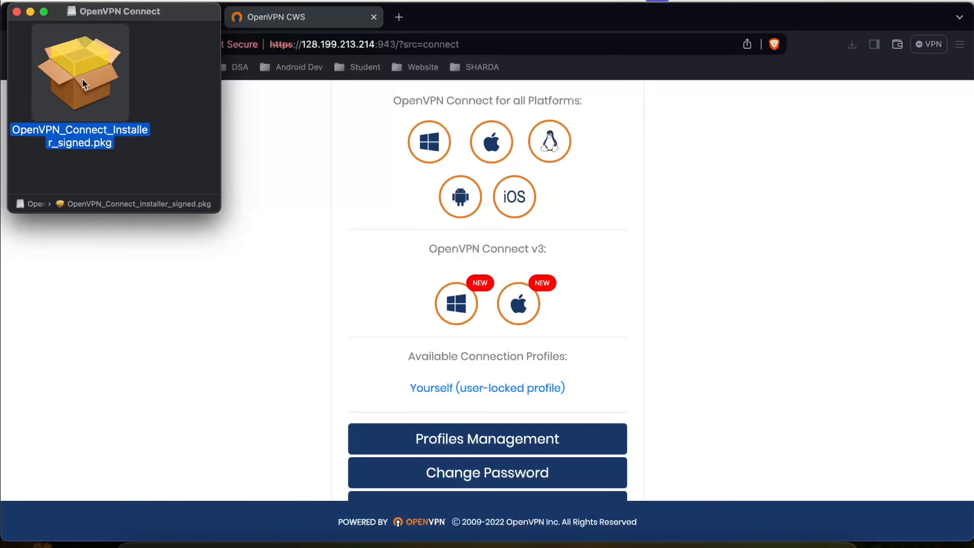
double_click(82, 78)
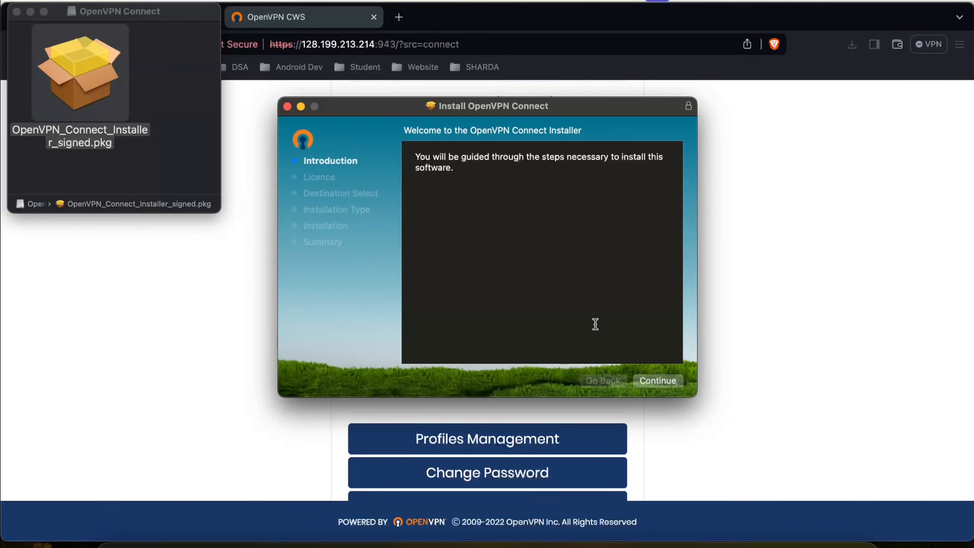
Agree to the OpenVPN licence and run the standard installation on Macintosh HD, authorising it with the Mac account password.
click(664, 380)
click(664, 379)
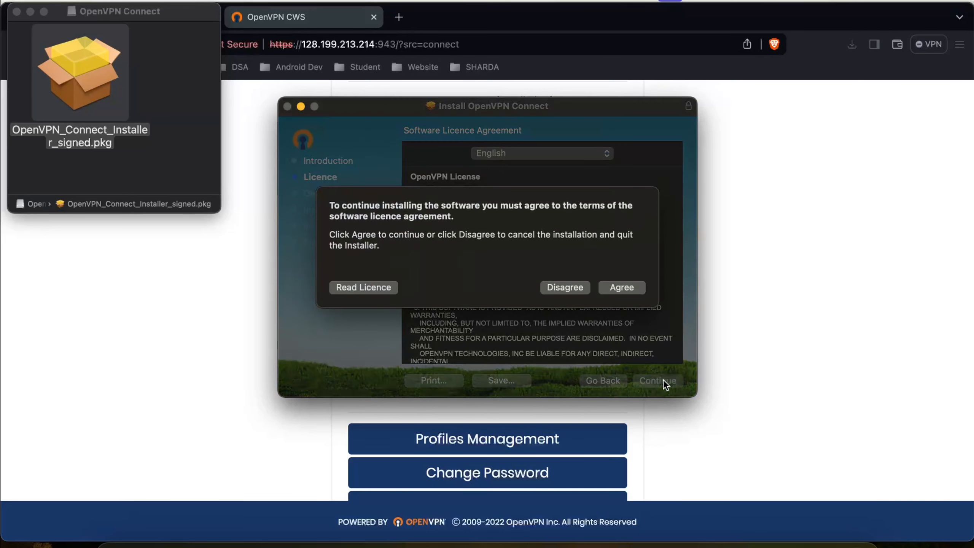
click(629, 287)
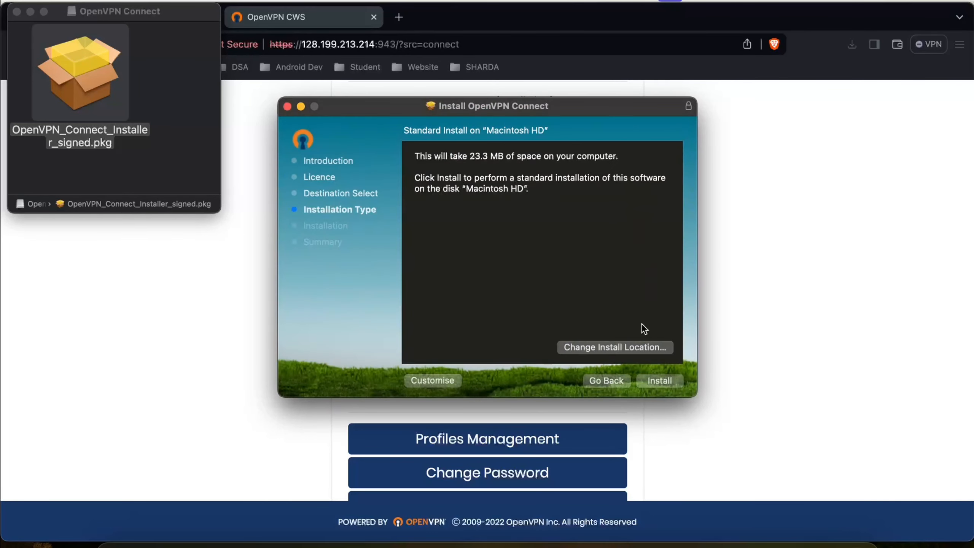
click(661, 378)
text(••)
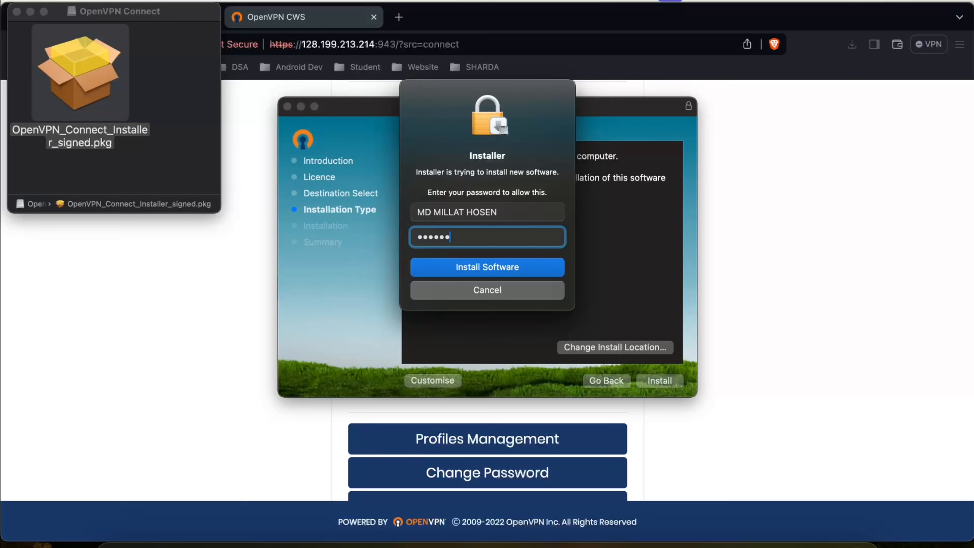
key(Return)
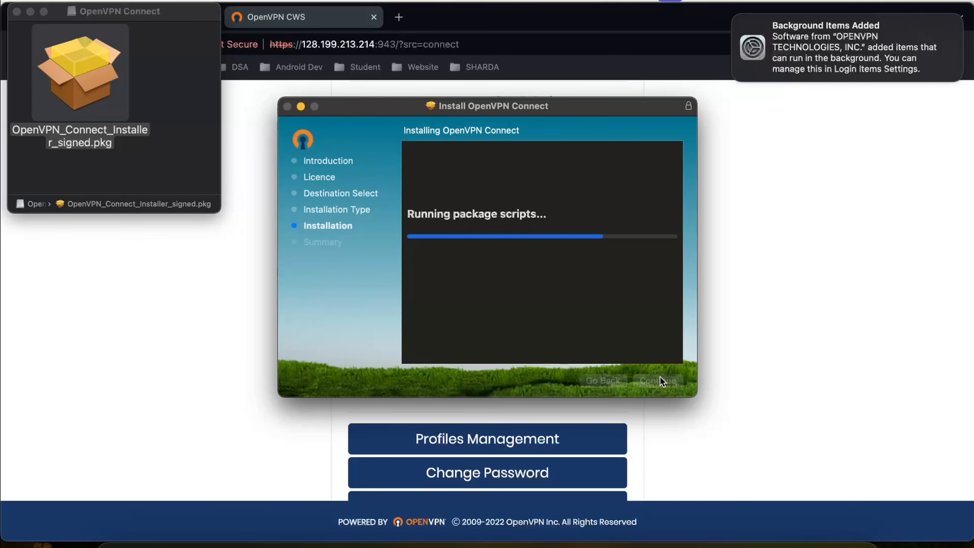
Close the installer's disk image window and go to the Admin Panel from the Access Server client page.
click(16, 12)
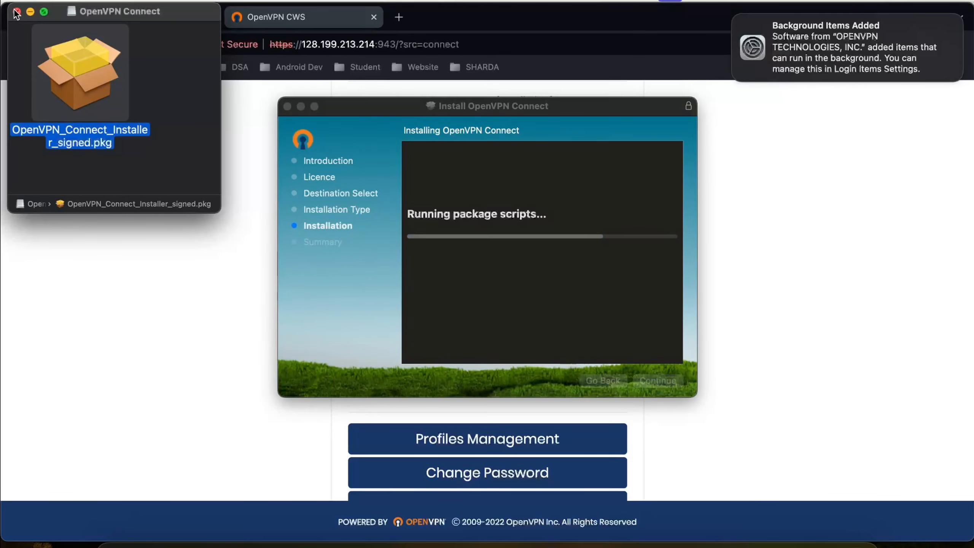
click(171, 281)
scroll(471, 339, down, 2)
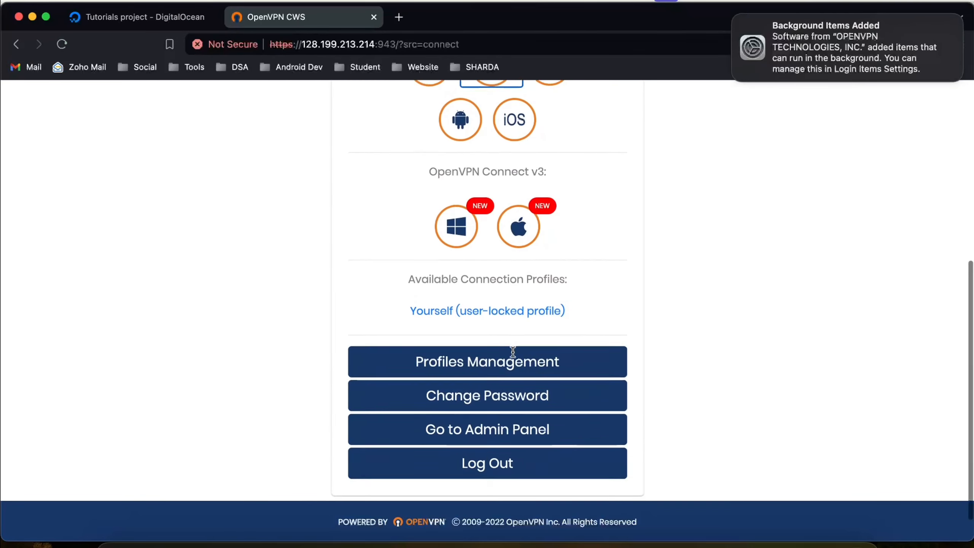
scroll(503, 338, up, 2)
scroll(505, 336, down, 2)
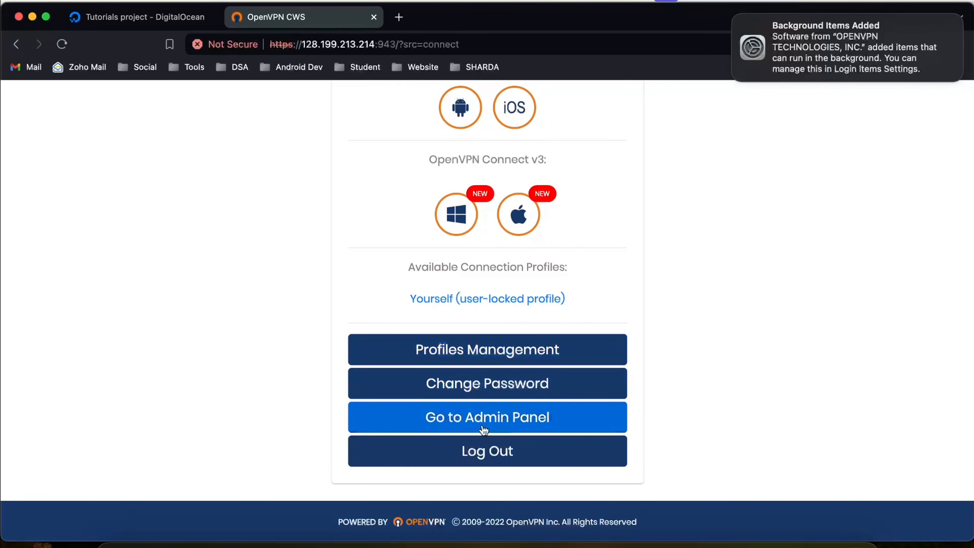
click(437, 422)
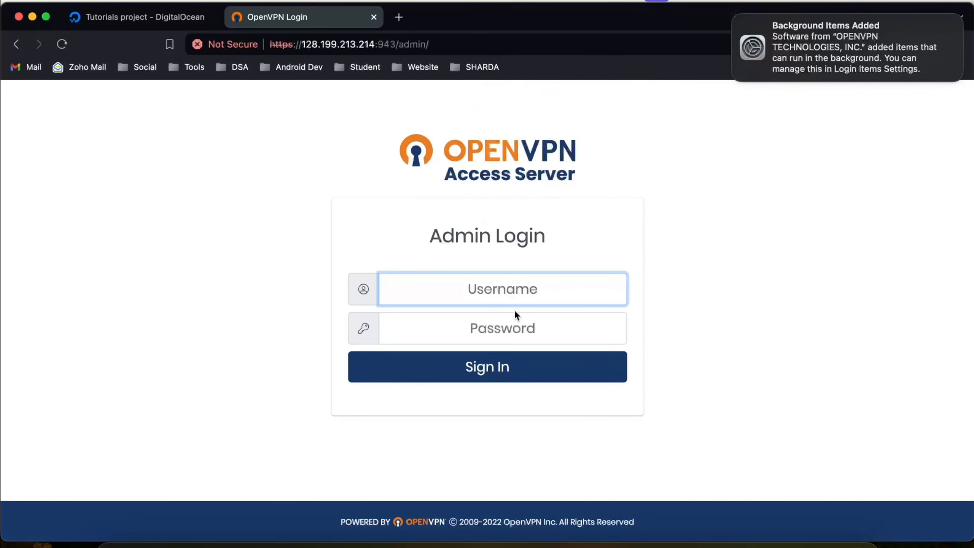
Sign in to the Access Server Admin Login as openvpn with the copied account password.
text(open)
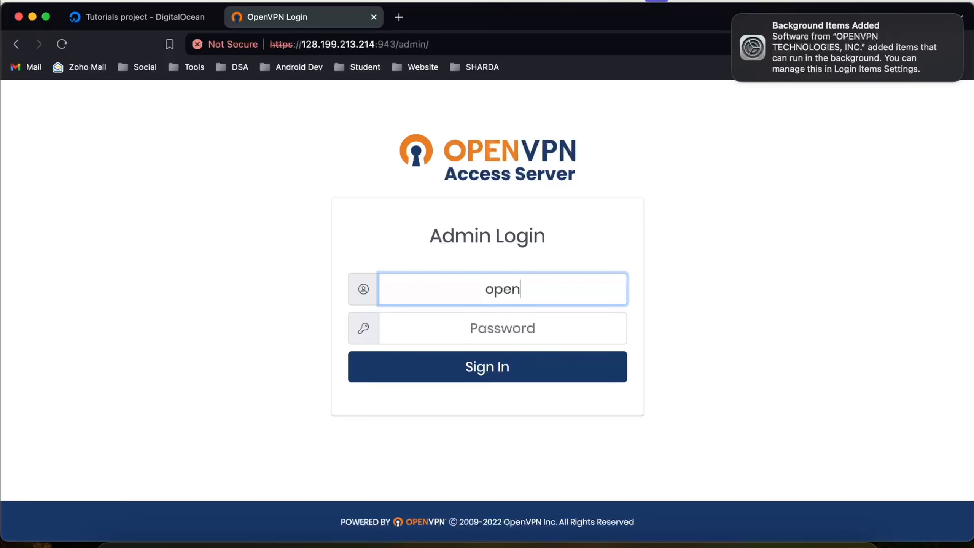
text(vpn)
click(539, 330)
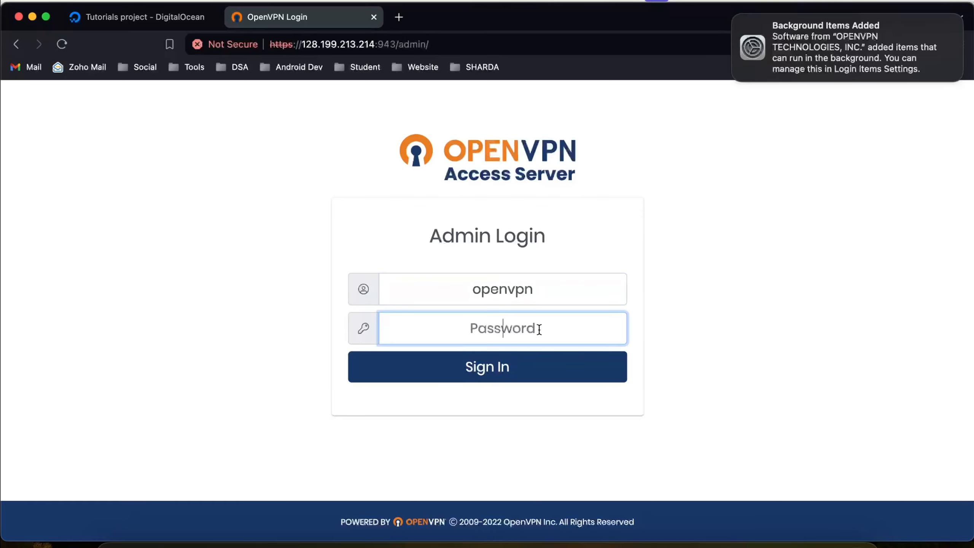
key(super+v)
click(528, 367)
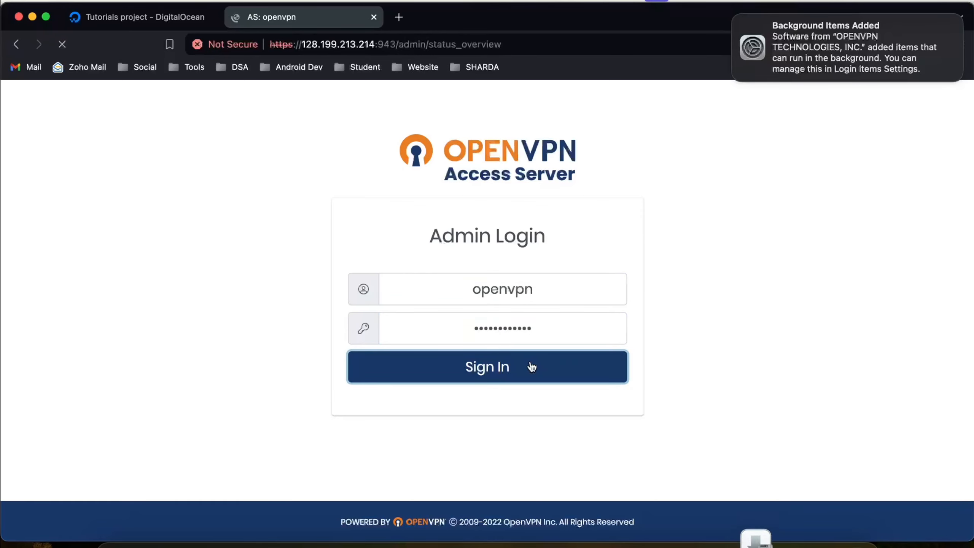
Close the OpenVPN Connect installer and try to launch the OpenVPN Connect app.
click(754, 547)
click(668, 381)
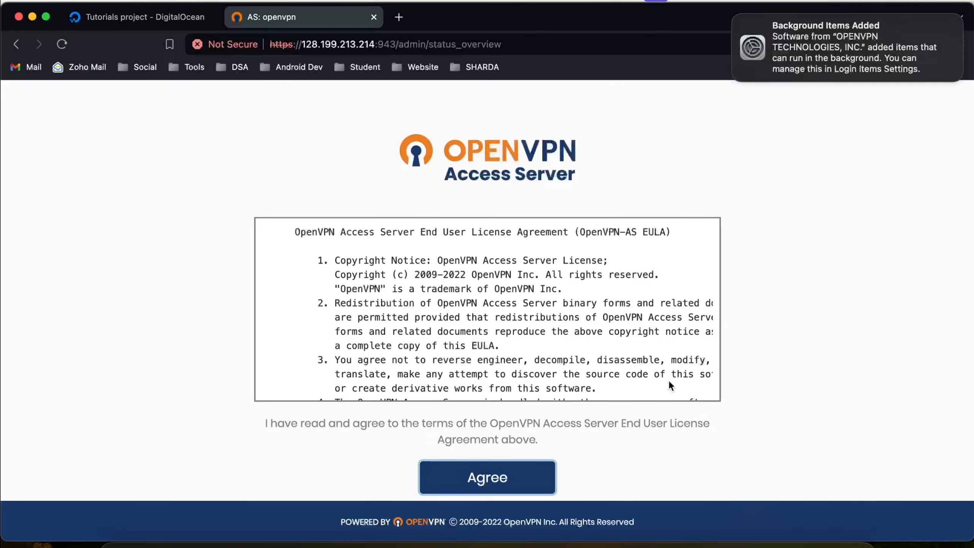
key(super+space)
text(open)
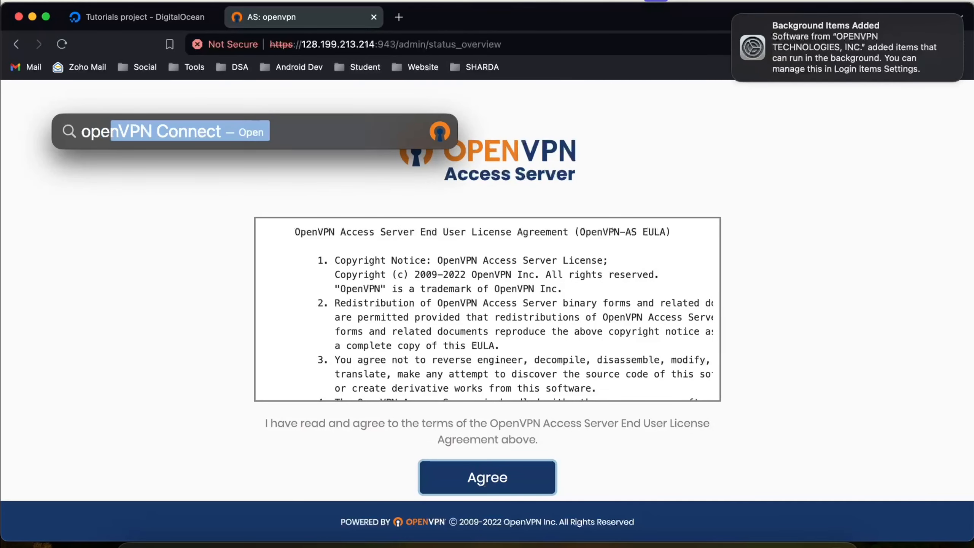
key(Return)
Agree to the Access Server End User License Agreement and return to the client page at 128.199.213.214:943/?src=connect.
click(527, 472)
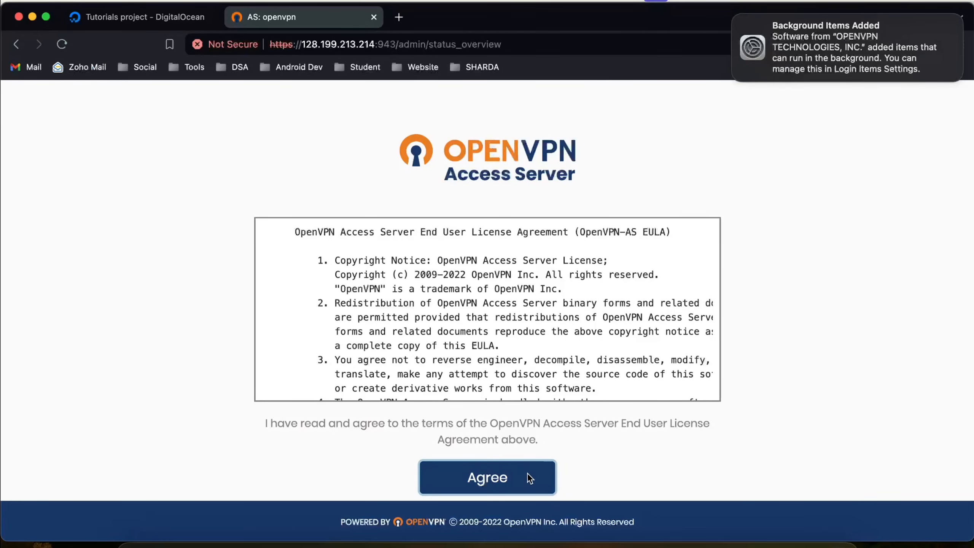
click(526, 473)
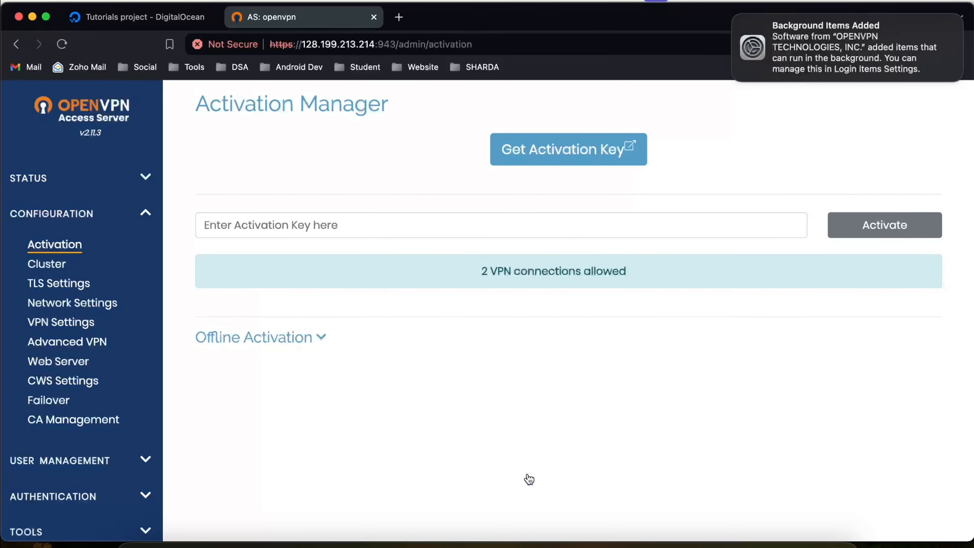
drag(399, 43, 633, 40)
click(432, 41)
text(?src=connect)
key(Return)
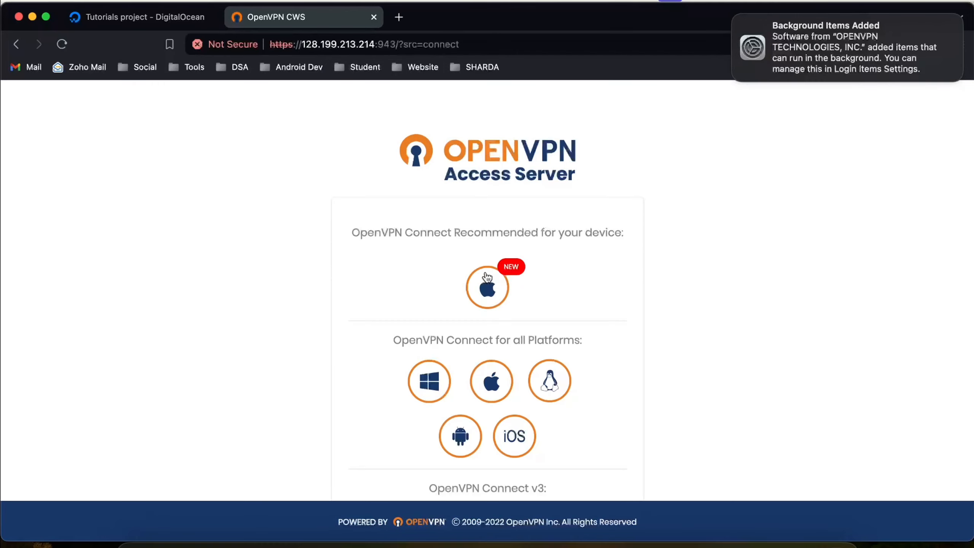
Try again to launch OpenVPN Connect and check for its window among all open windows.
scroll(487, 277, down, 5)
key(super+space)
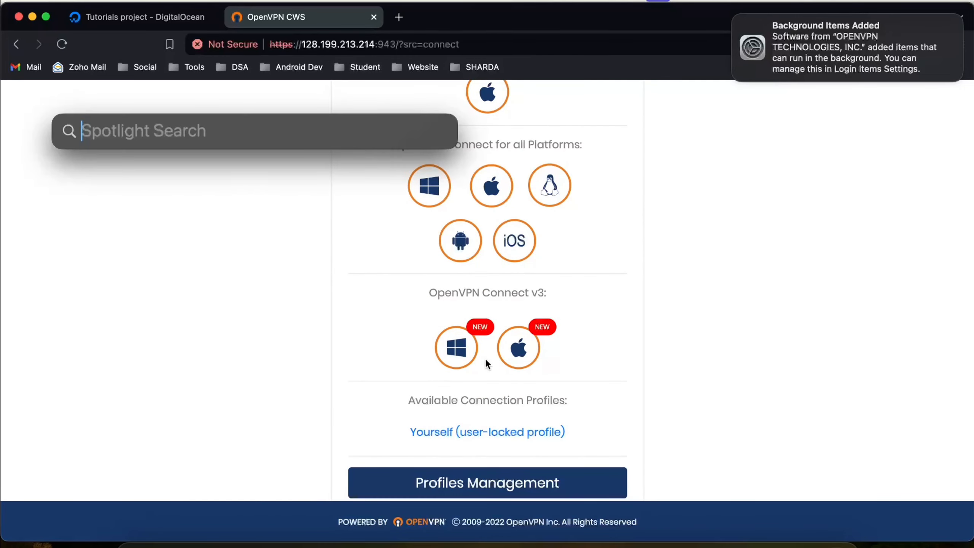
text(openVPN Connect)
key(Return)
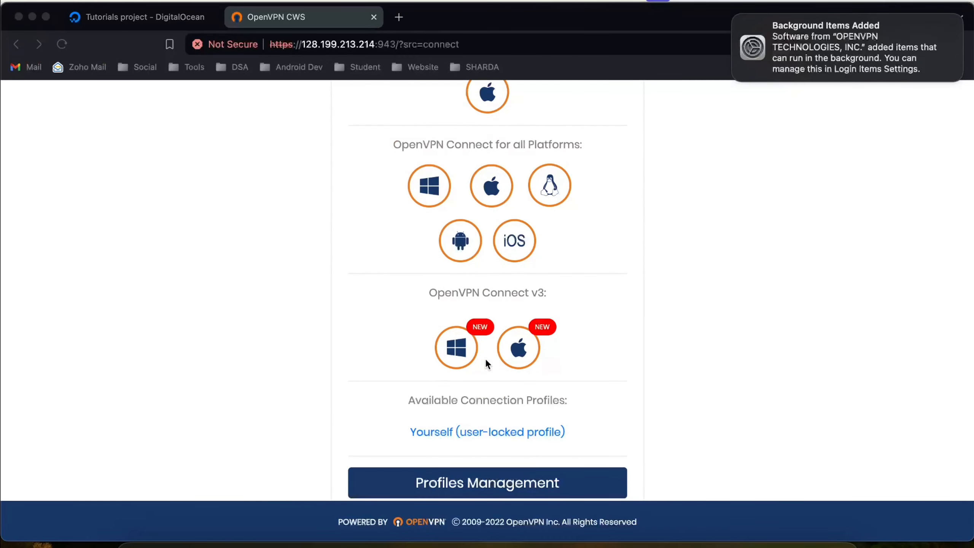
key(ctrl+Up)
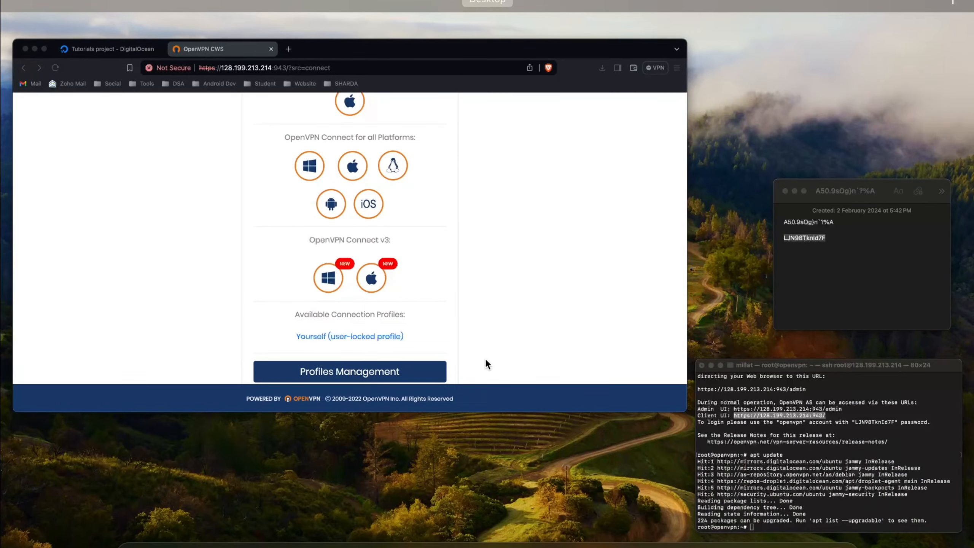
click(485, 360)
Download the macOS client recommended for this device, saving openvpn-connect-3.4.1.4522_signed.dmg to the Desktop, and dismiss the Background Items notification.
scroll(487, 365, up, 5)
click(486, 293)
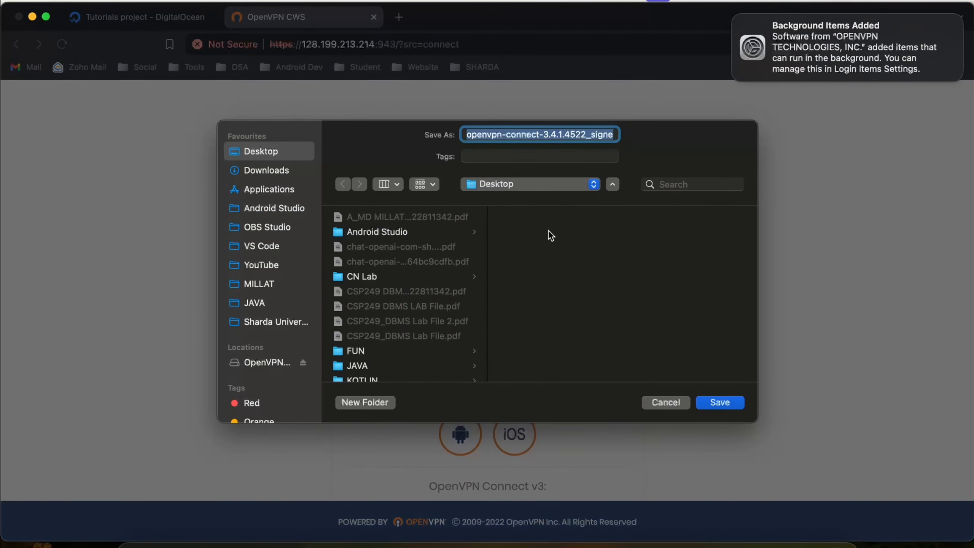
click(727, 404)
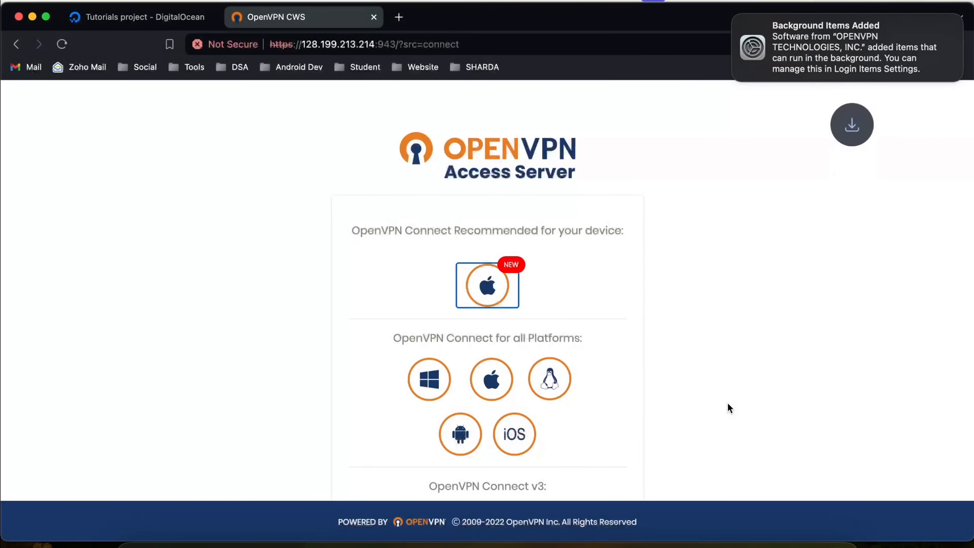
click(733, 14)
Open the completed openvpn-connect-3.4.1.4522_signed.dmg download and launch the installer package for Macs with an Apple Silicon chip.
click(849, 42)
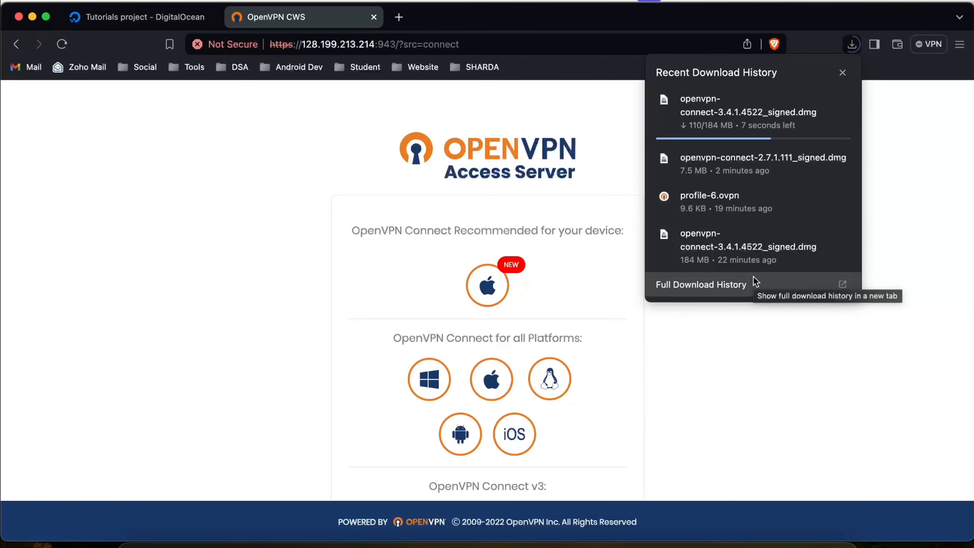
mouse_move(803, 119)
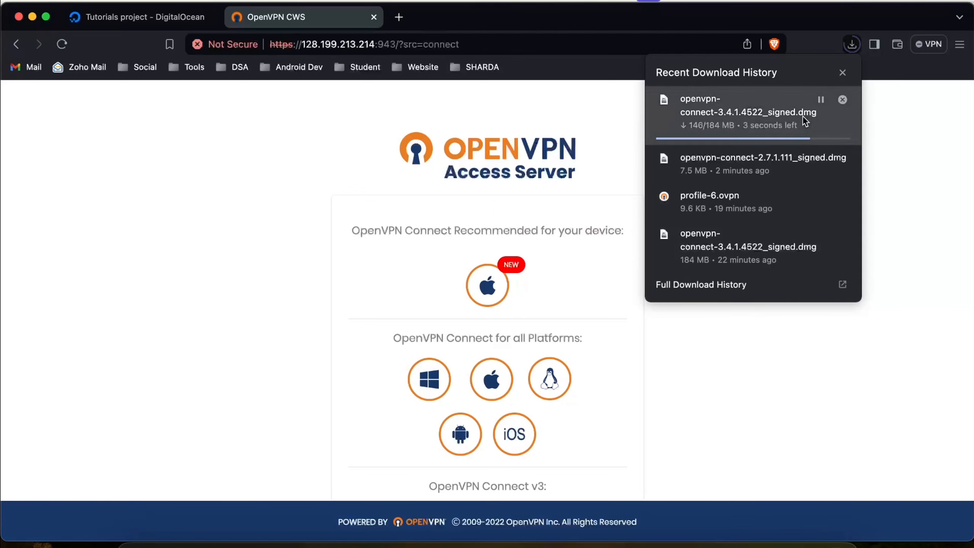
mouse_move(786, 212)
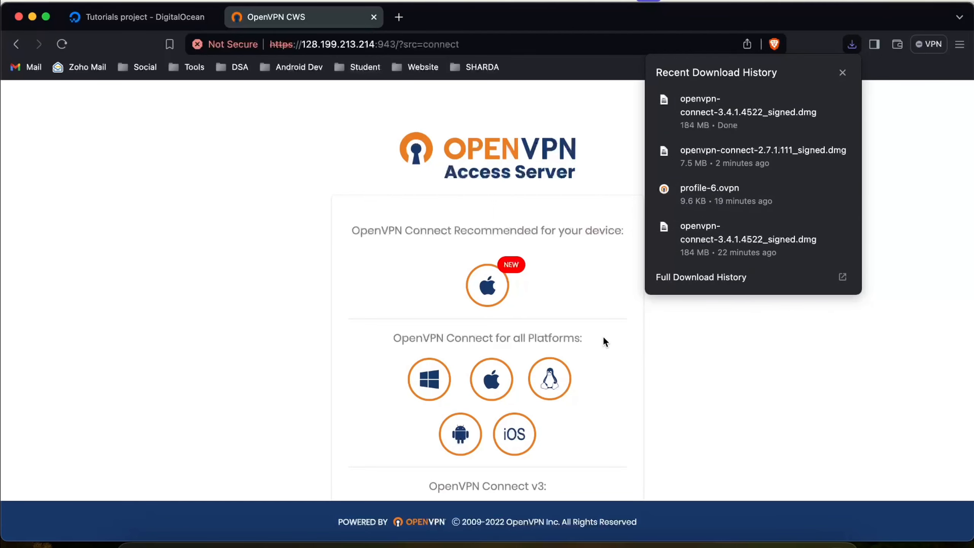
scroll(602, 337, down, 3)
scroll(602, 338, up, 3)
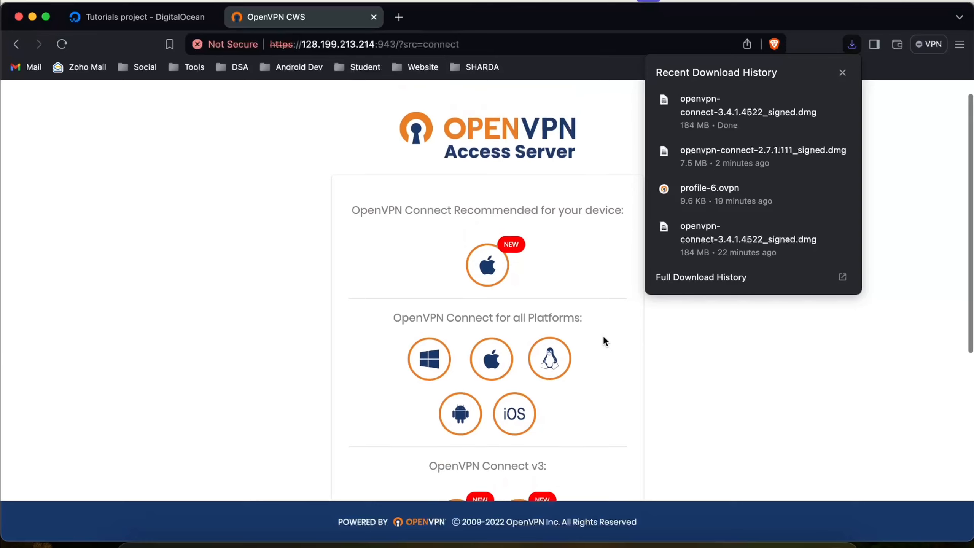
click(757, 108)
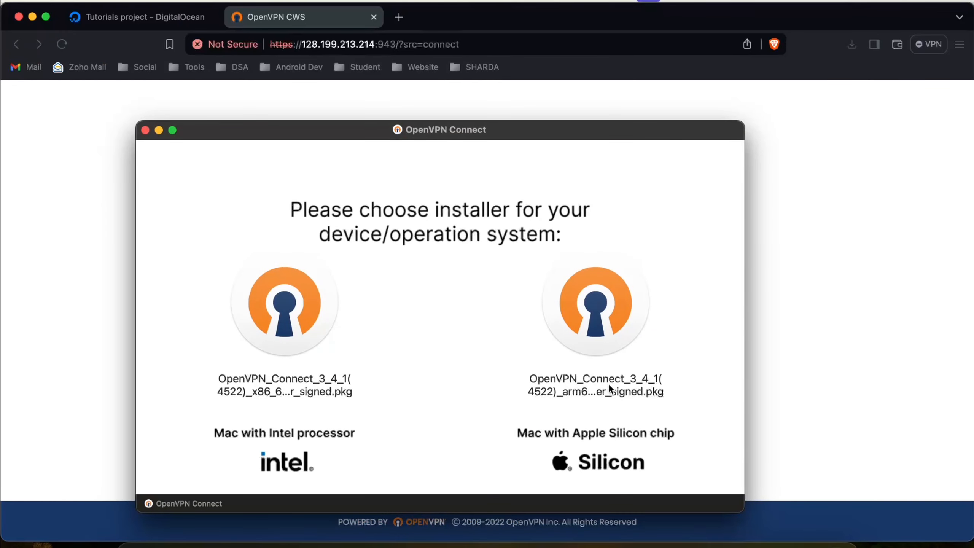
double_click(596, 312)
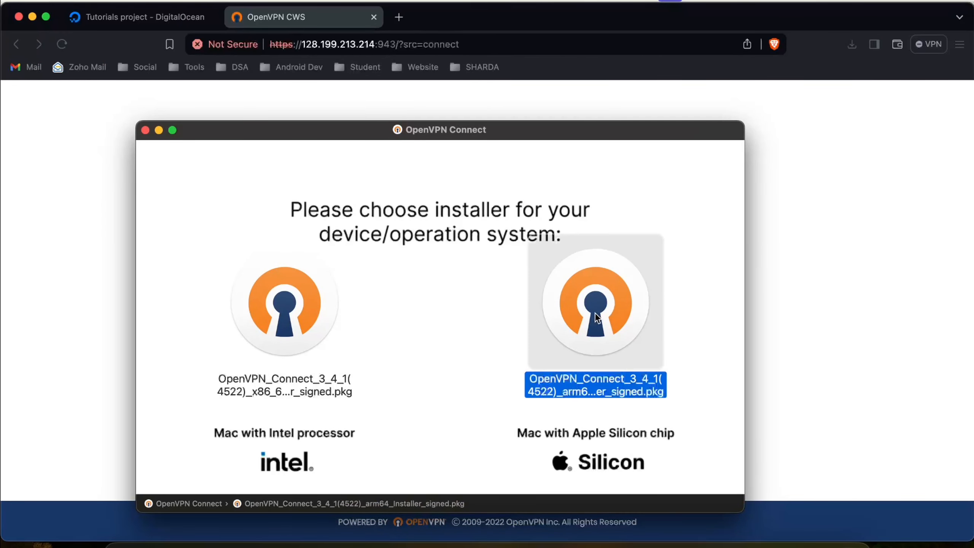
click(533, 188)
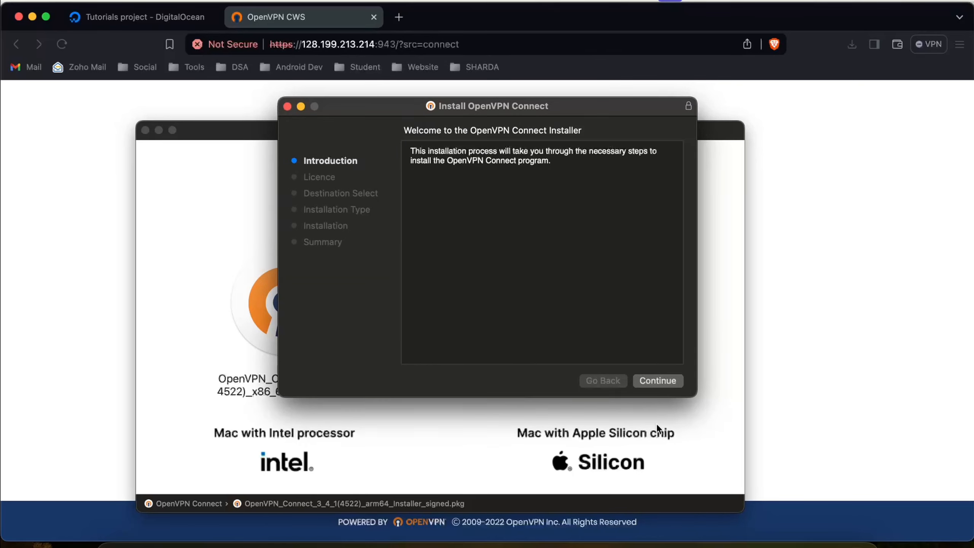
Agree to the OpenVPN Connect licence and install version 3.4.1, authorising it with the Mac account password.
click(656, 381)
click(656, 381)
click(628, 285)
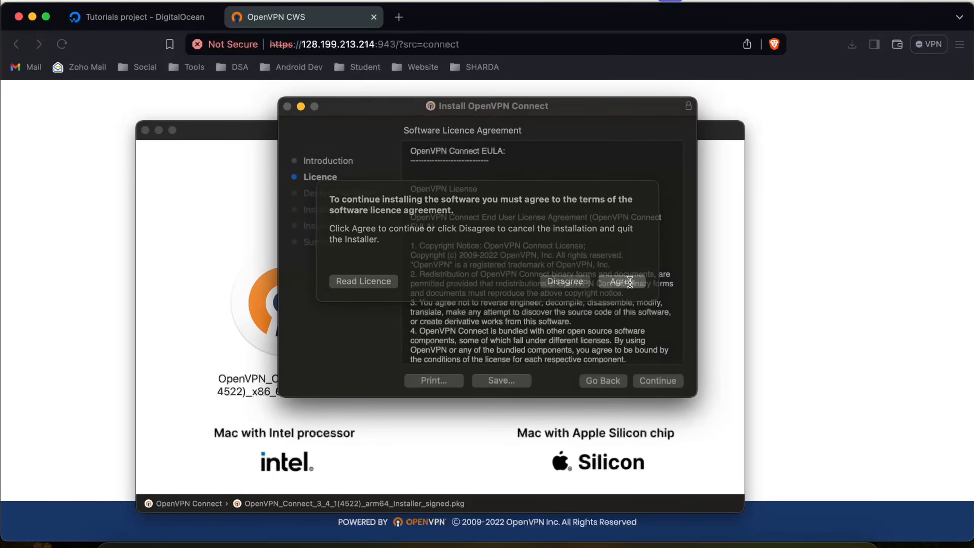
click(665, 379)
click(666, 379)
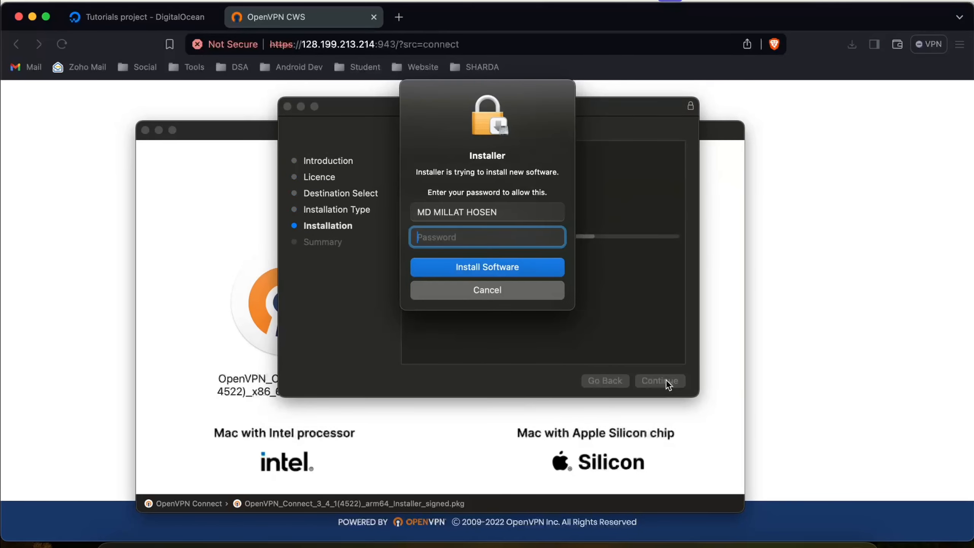
text(••••••••)
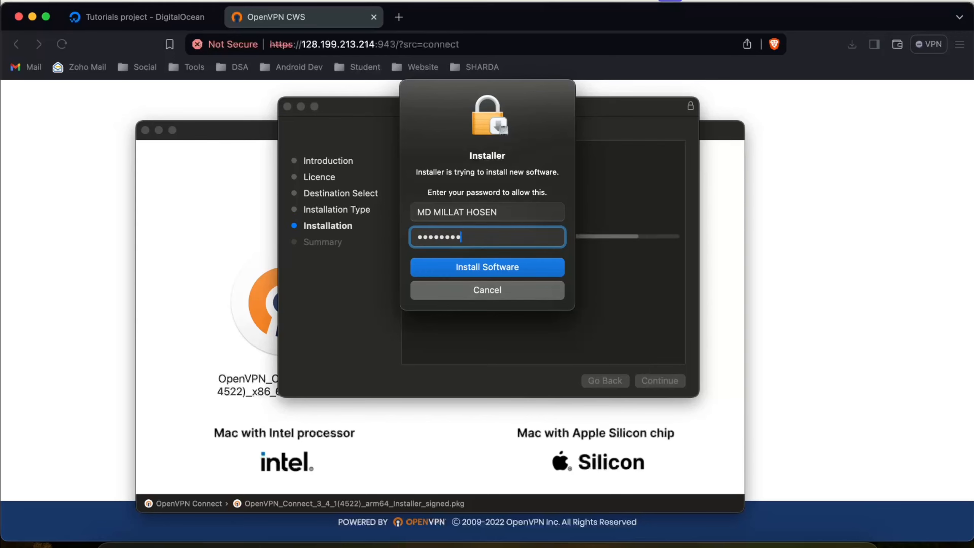
key(Return)
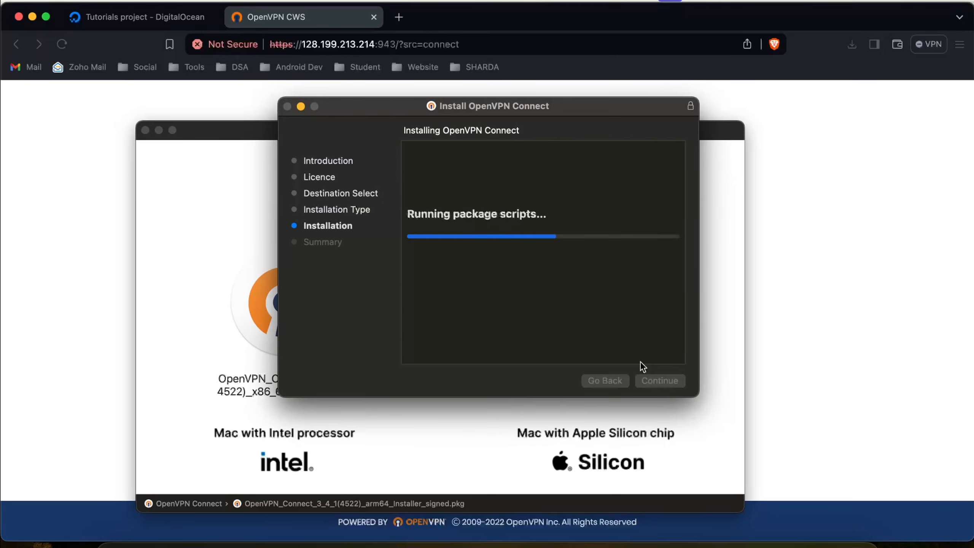
Quit the old OpenVPN Connect 2.7.1.111 that is still running and close the finished installer.
click(621, 1)
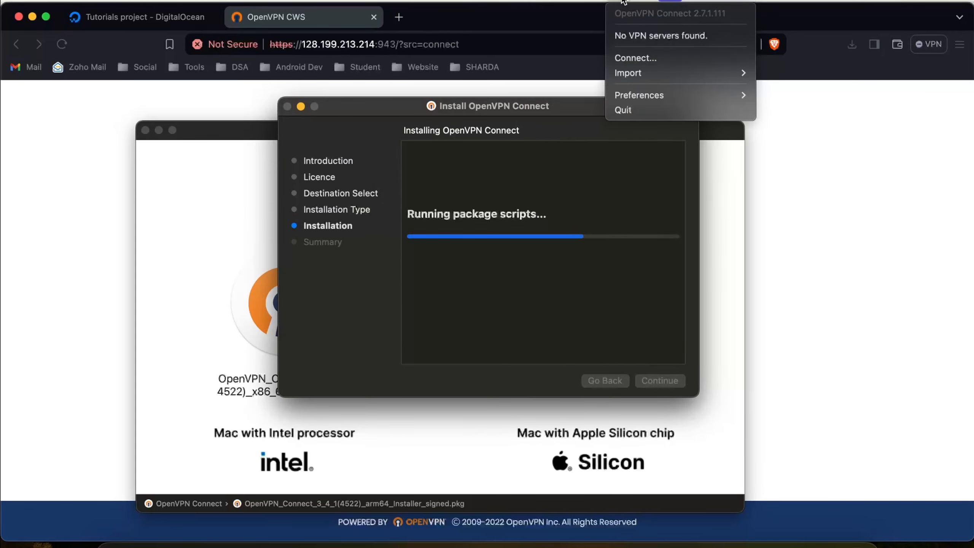
click(638, 108)
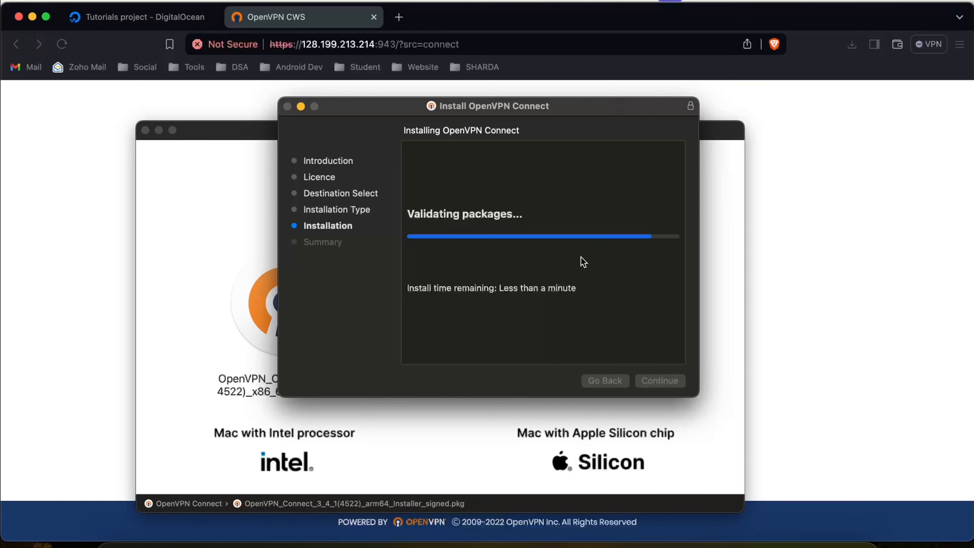
click(662, 381)
Launch OpenVPN Connect and close the disk image window with the Intel and Apple Silicon installers.
key(super+space)
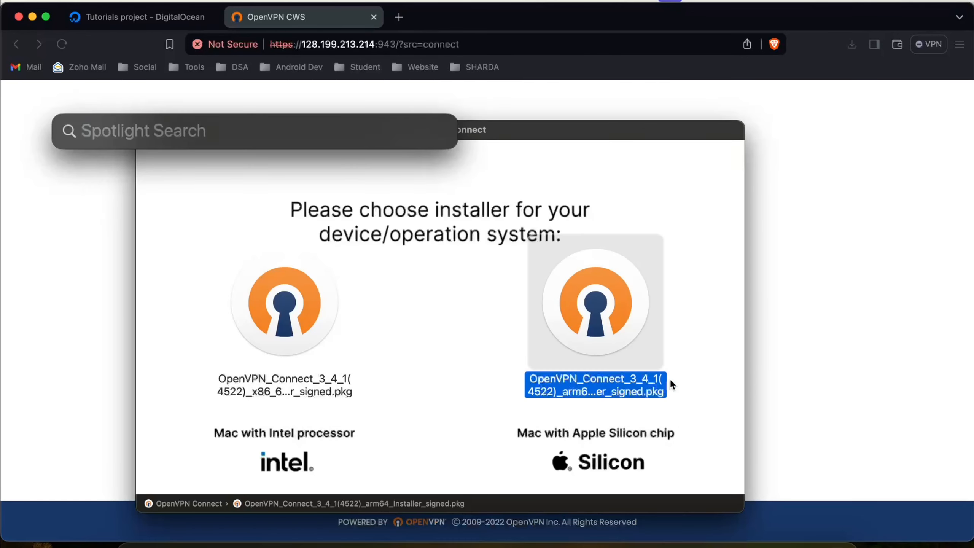
text(o)
key(Return)
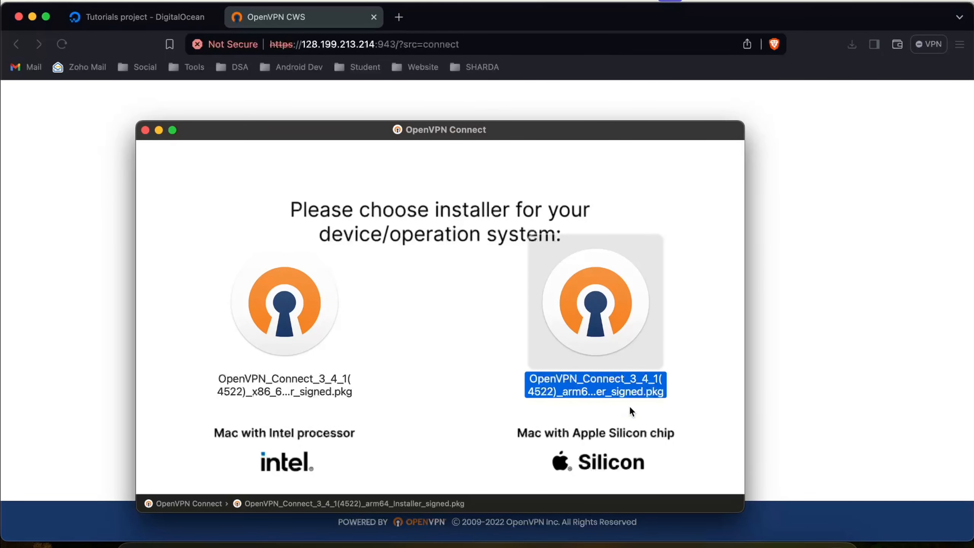
click(145, 130)
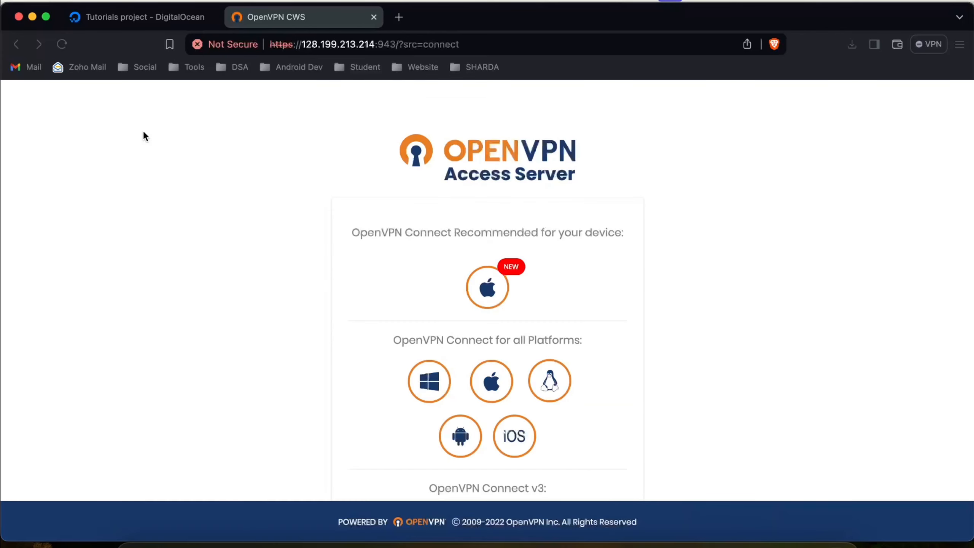
Start a new OpenVPN connection to the server hostname 128.199.213.214, copied from the web page address.
click(614, 1)
click(649, 62)
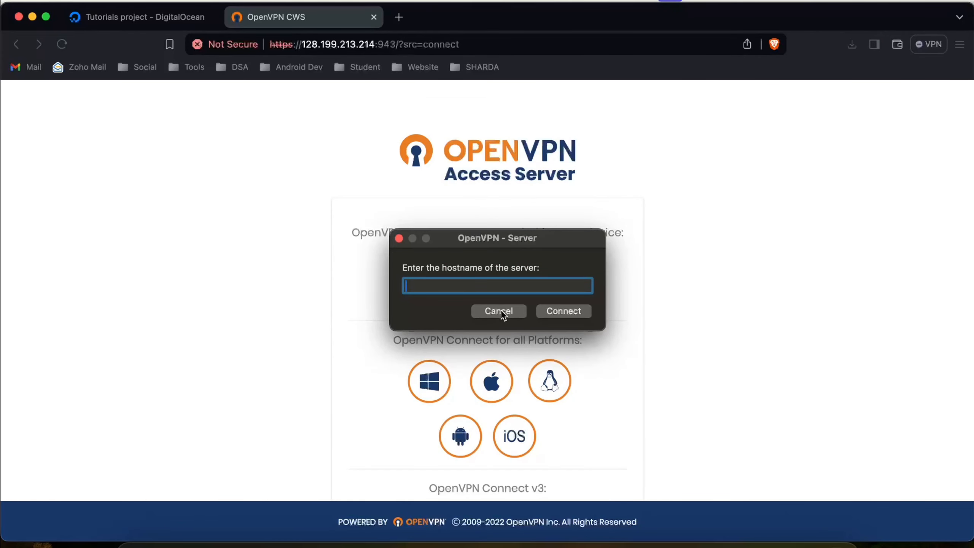
click(306, 43)
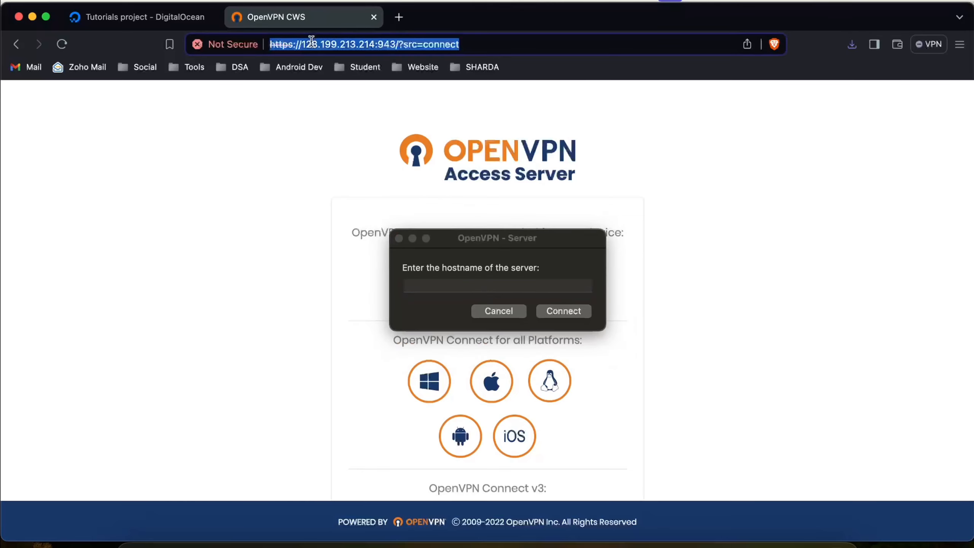
click(308, 43)
drag(302, 43, 375, 43)
key(super+c)
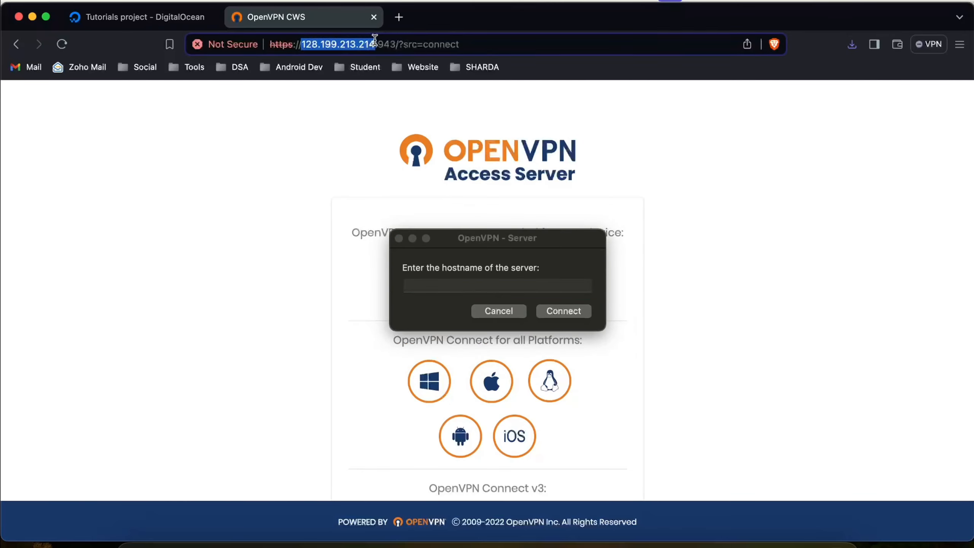
click(464, 284)
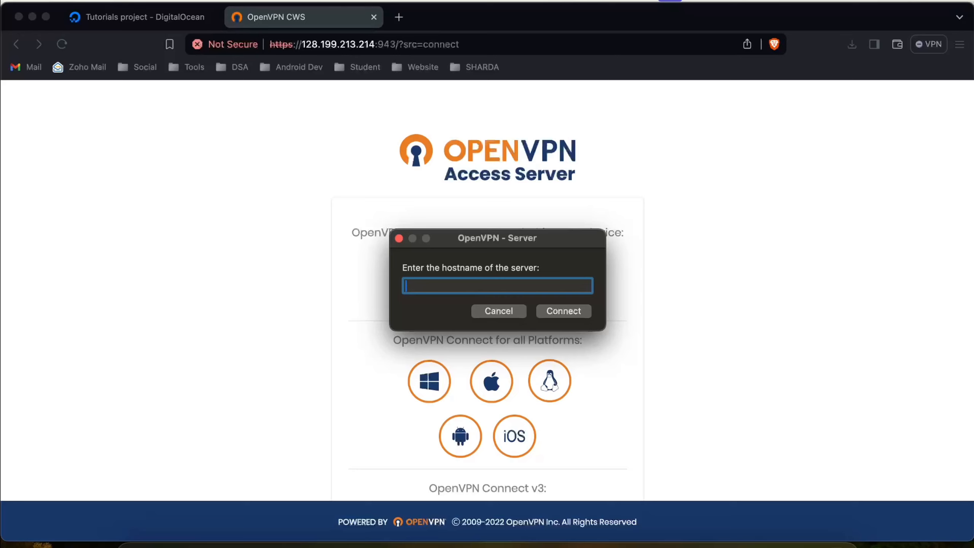
right_click(470, 284)
click(493, 326)
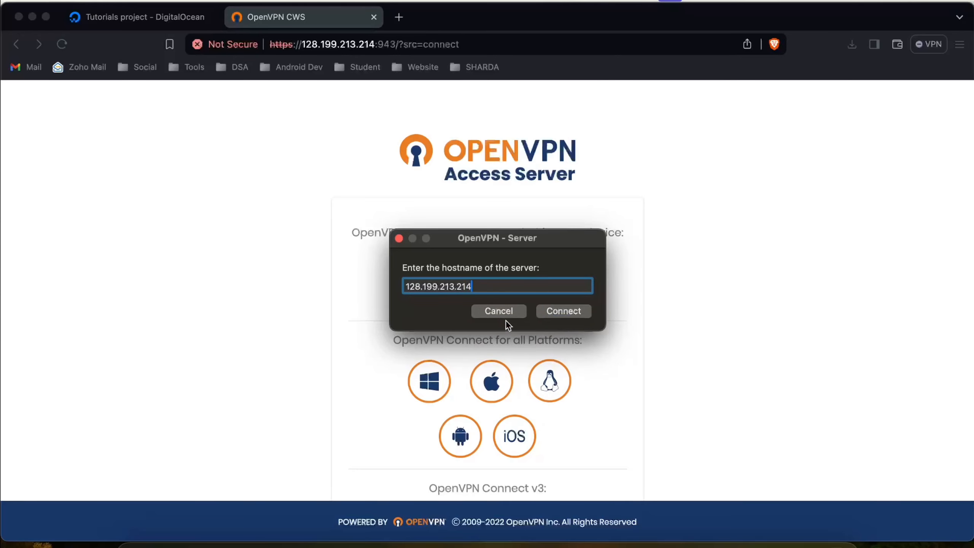
click(564, 310)
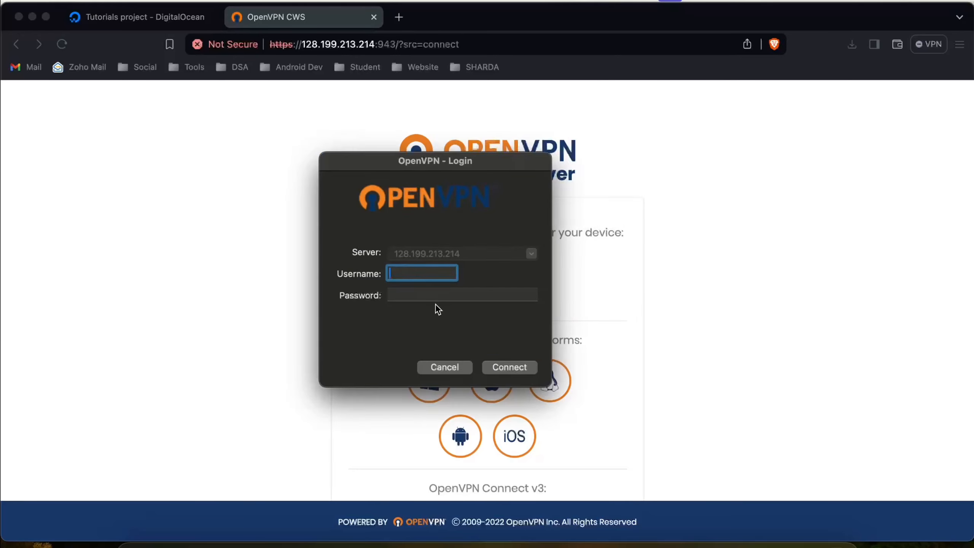
Log in to the VPN server with the username openvpn and the account password kept in the note.
text(openvpn)
click(413, 292)
key(F11)
key(F11)
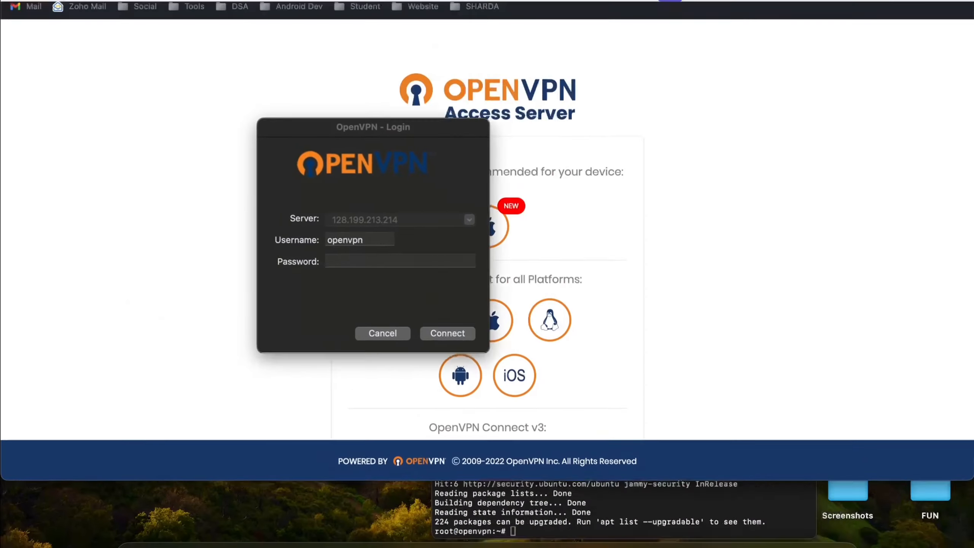
key(super+Tab)
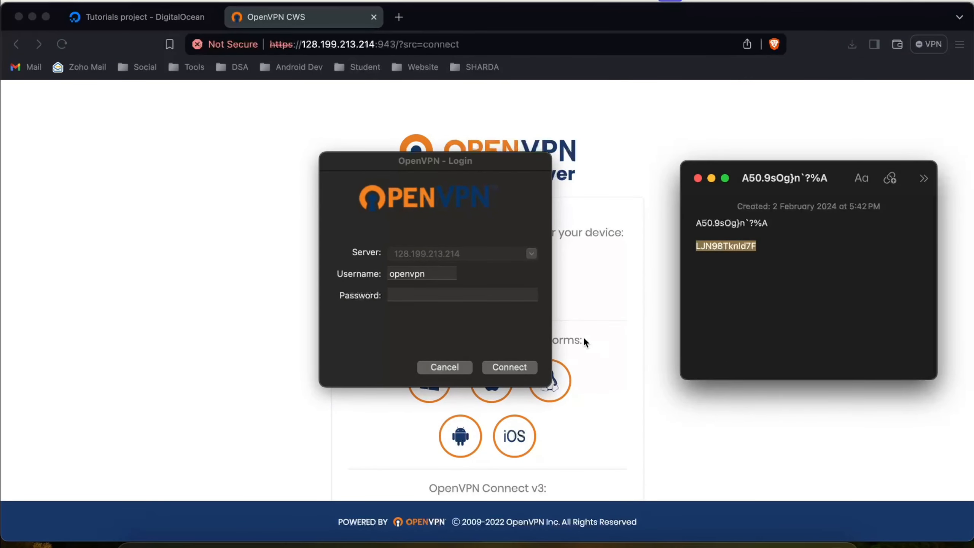
key(super+Tab)
key(super+v)
click(512, 365)
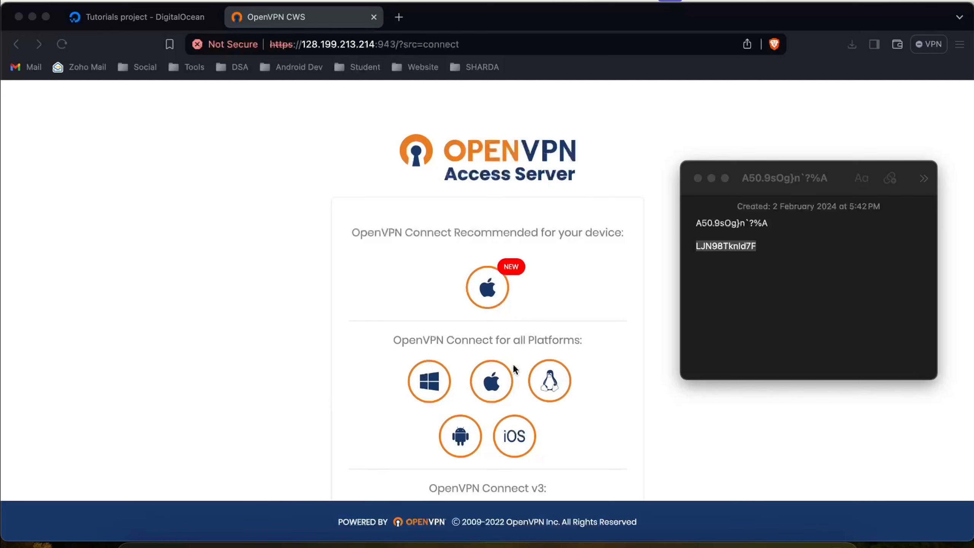
Allow the connection to 128.199.213.214 to proceed despite its untrusted SSL certificate.
click(619, 3)
click(480, 247)
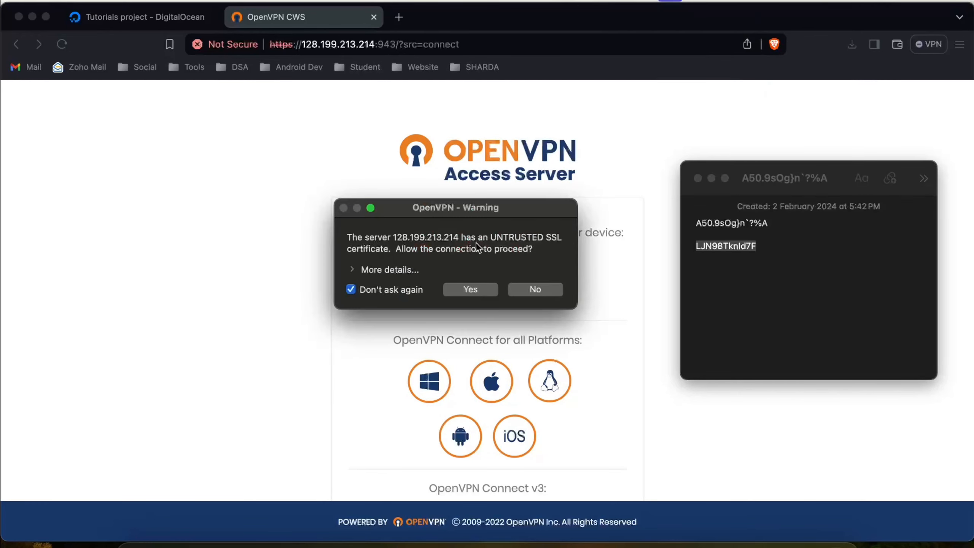
click(471, 289)
Check the OpenVPN Connect status to see whether the connection to the server is established.
click(624, 3)
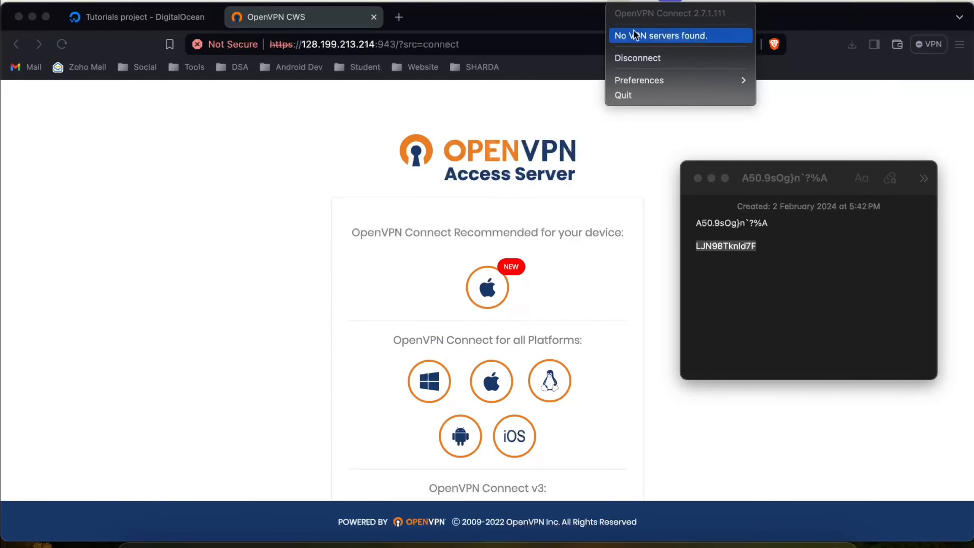
click(533, 291)
click(532, 291)
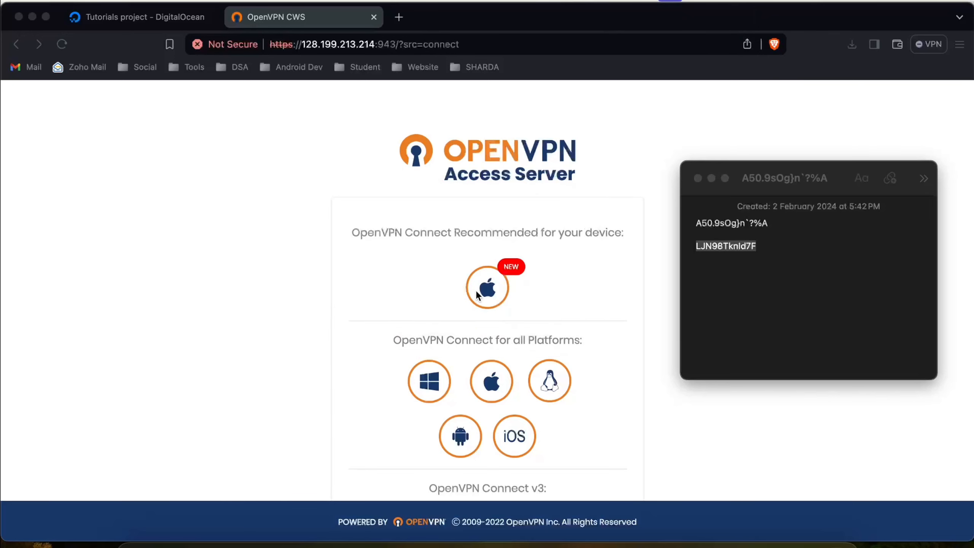
click(618, 4)
mouse_move(638, 81)
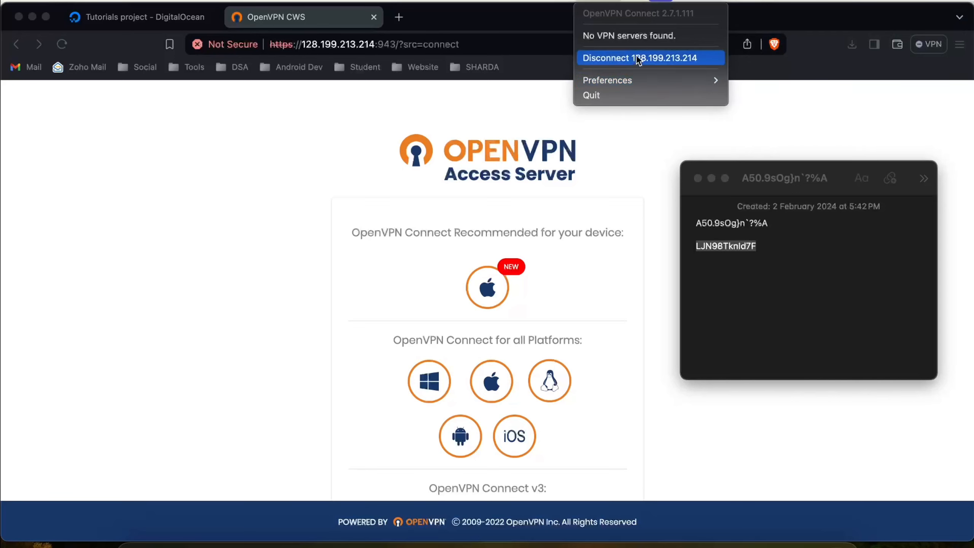
click(637, 34)
click(633, 1)
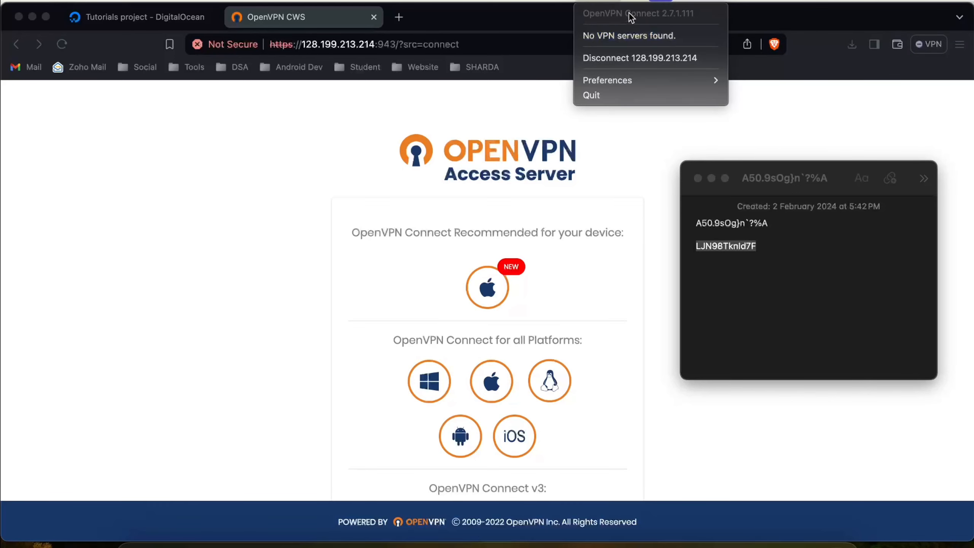
click(383, 136)
Open whoer.net in a new browser tab to look up the current public IP address.
click(397, 17)
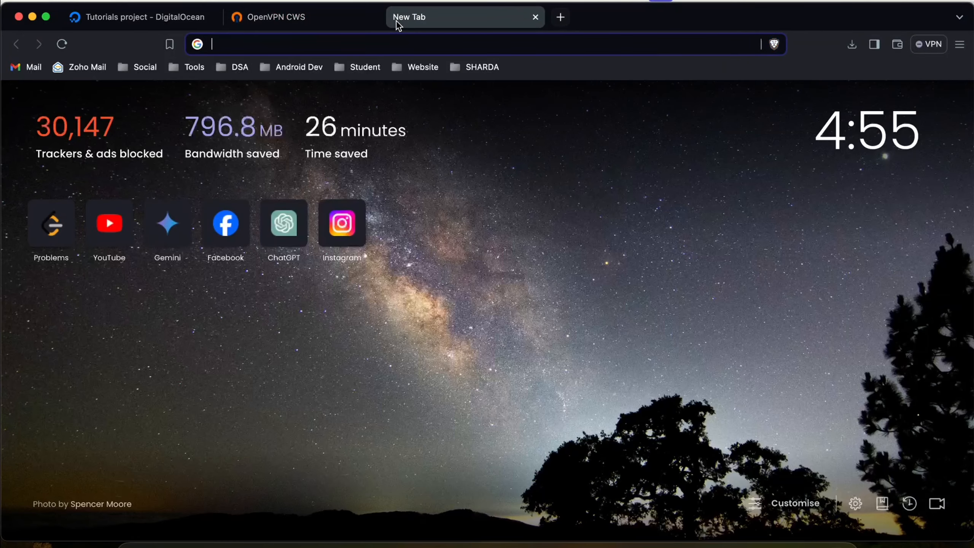
text(i)
key(BackSpace)
key(BackSpace)
text(whoer.n)
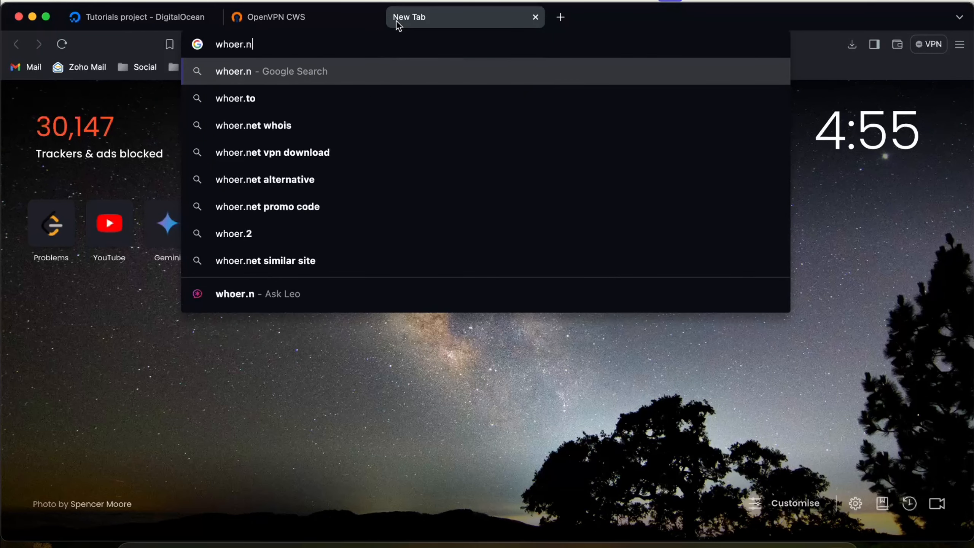
text(et)
key(Return)
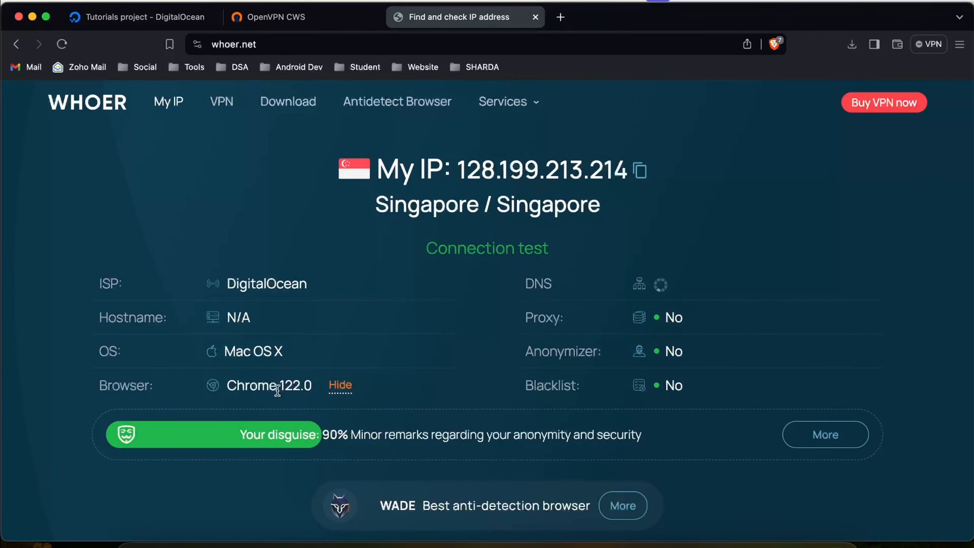
Compare the public IP address on the Whoer page with the server address of the OpenVPN web page.
drag(458, 171, 632, 166)
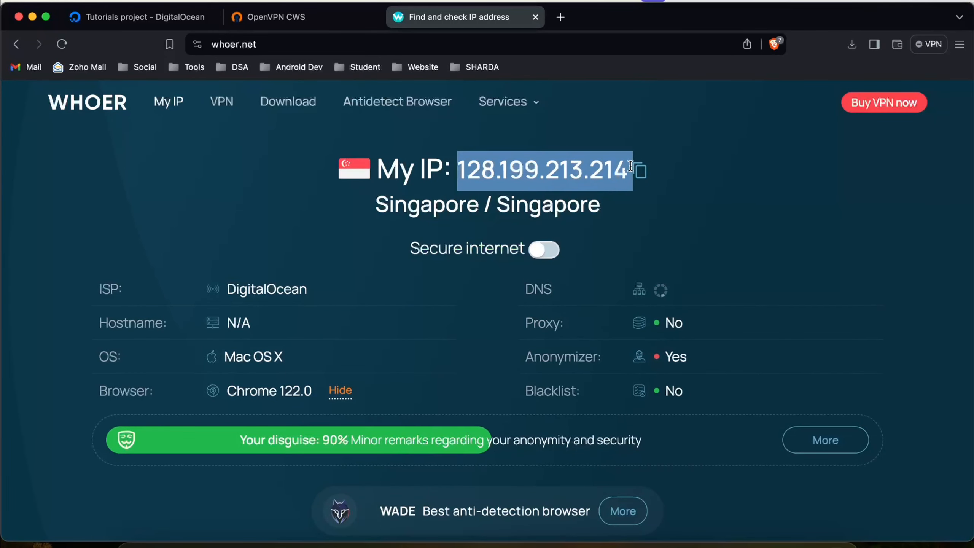
click(484, 311)
drag(453, 172, 632, 171)
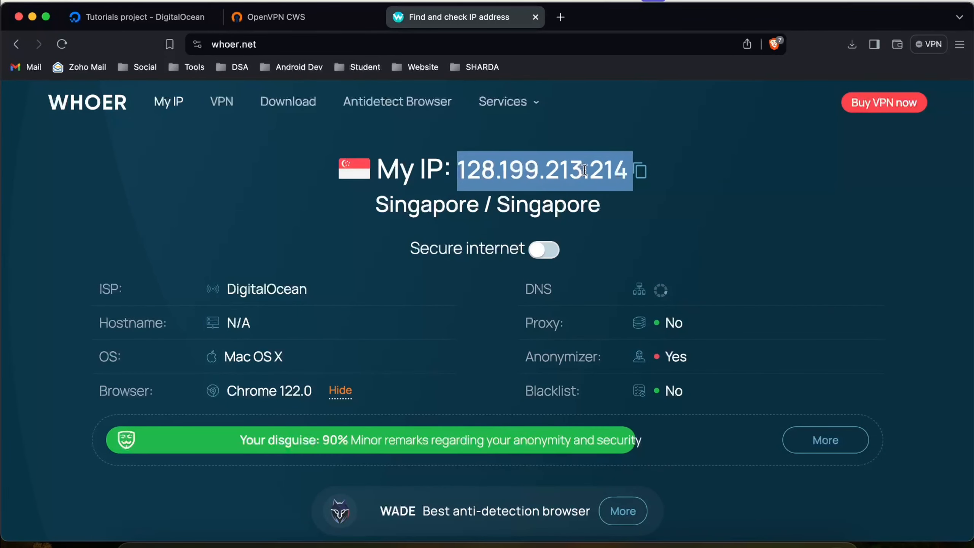
click(313, 20)
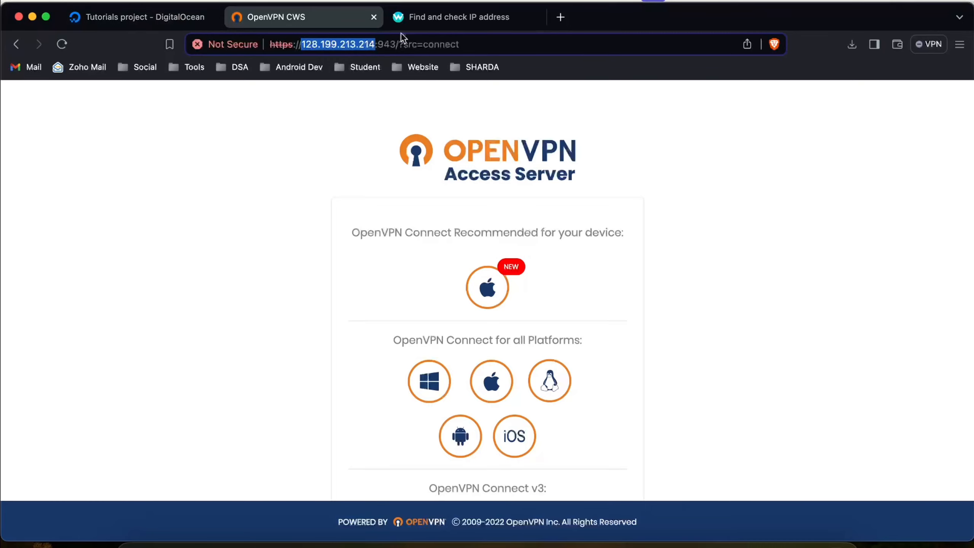
click(402, 20)
Run an internet speed test on fast.com in a new tab and read the measured connection speed.
click(559, 23)
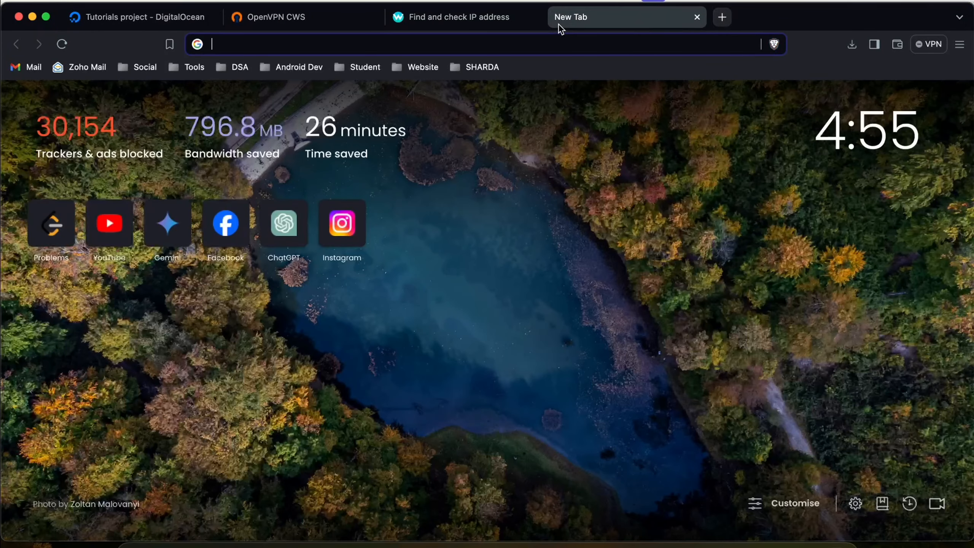
text(fast.com)
key(Return)
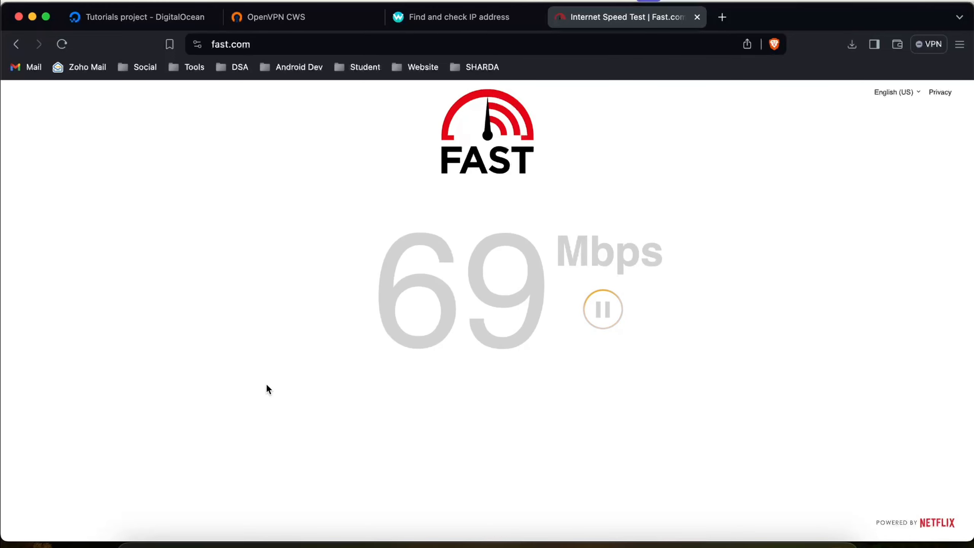
click(276, 17)
click(178, 25)
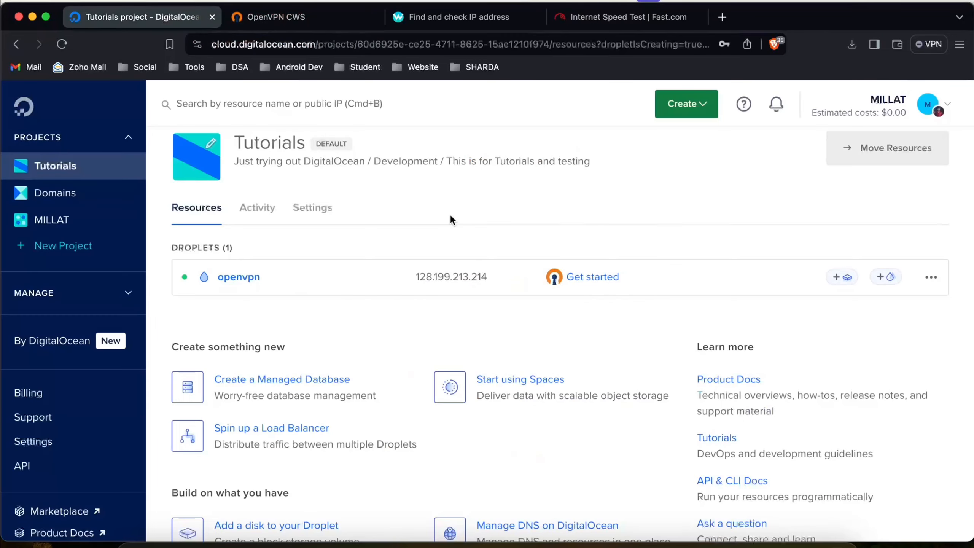
click(494, 21)
click(610, 26)
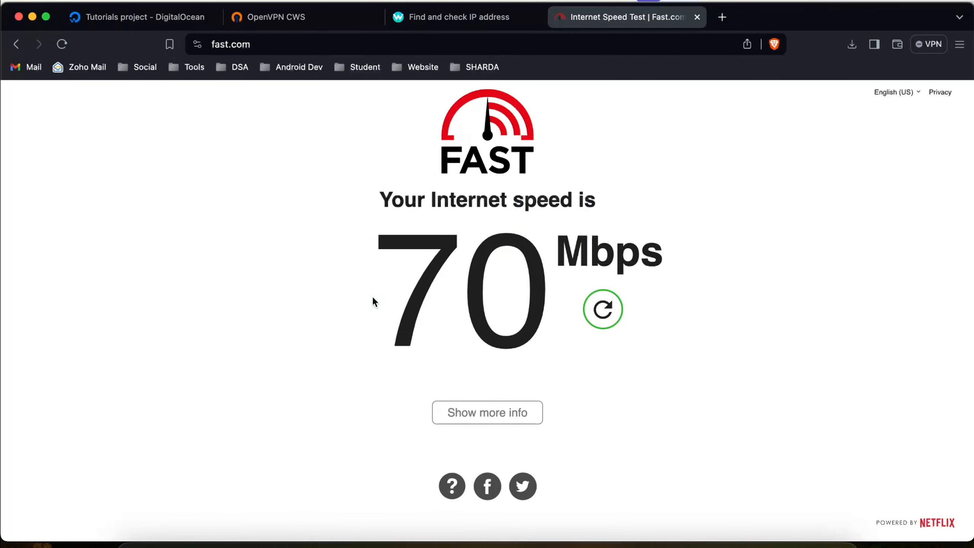
drag(373, 300, 824, 311)
click(795, 318)
double_click(530, 250)
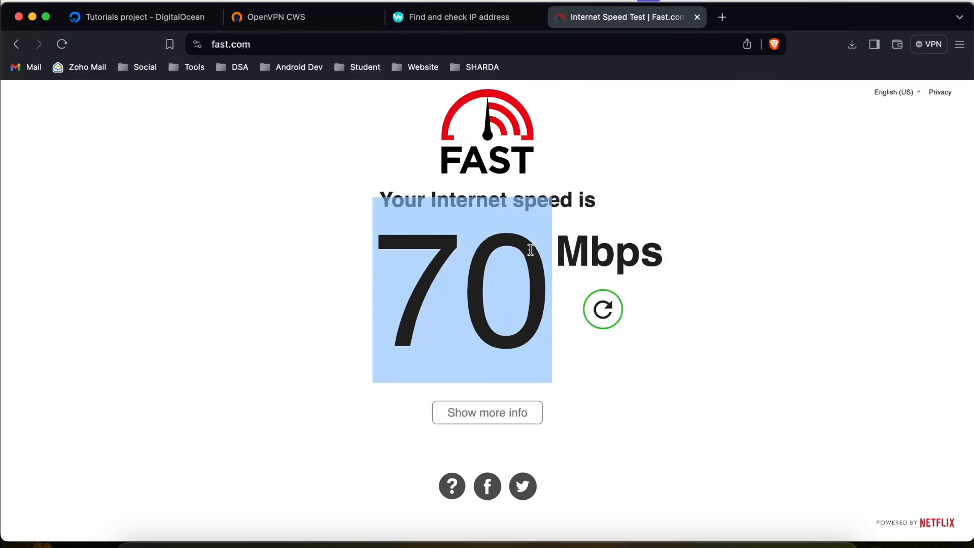
drag(530, 250, 788, 256)
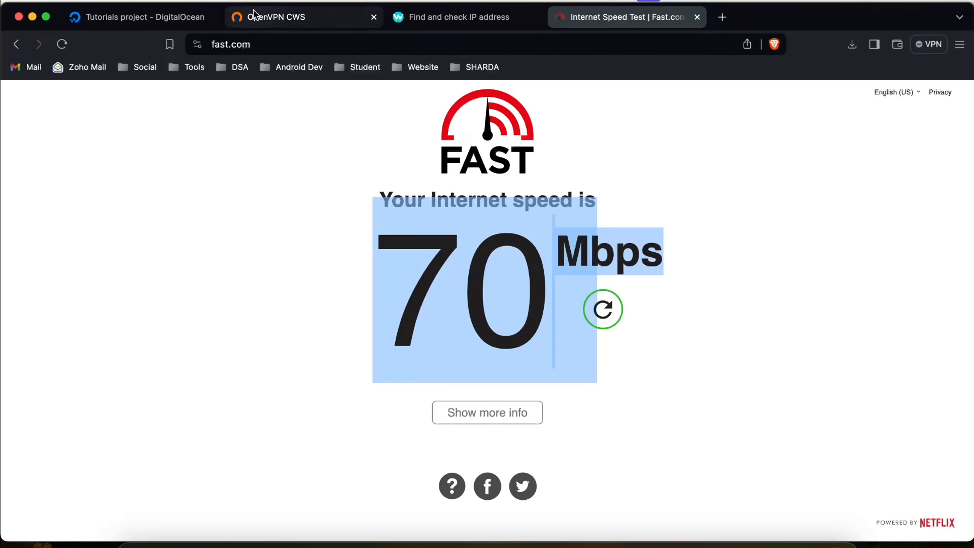
Open the Destroy Droplet confirmation for the openvpn Droplet in the DigitalOcean Tutorials project.
click(276, 16)
click(106, 24)
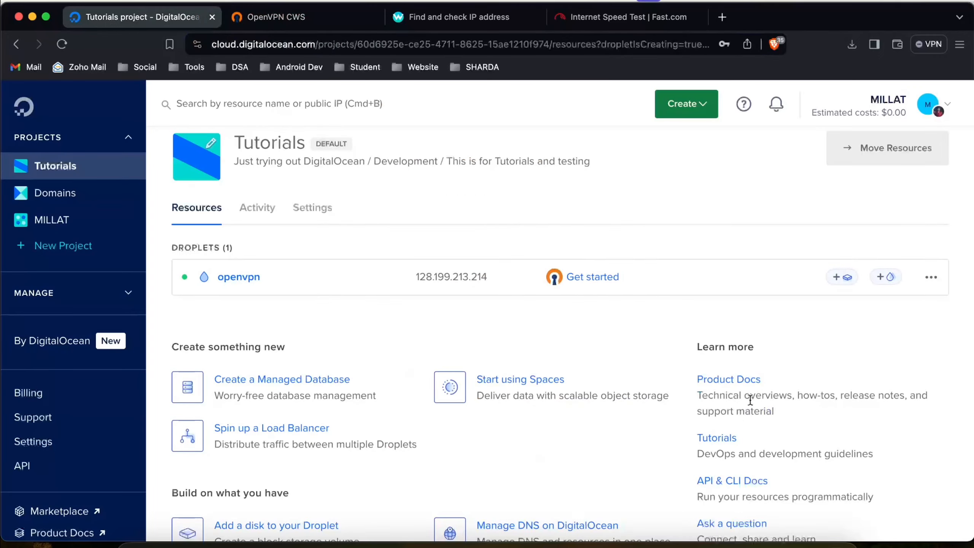
click(932, 278)
click(884, 506)
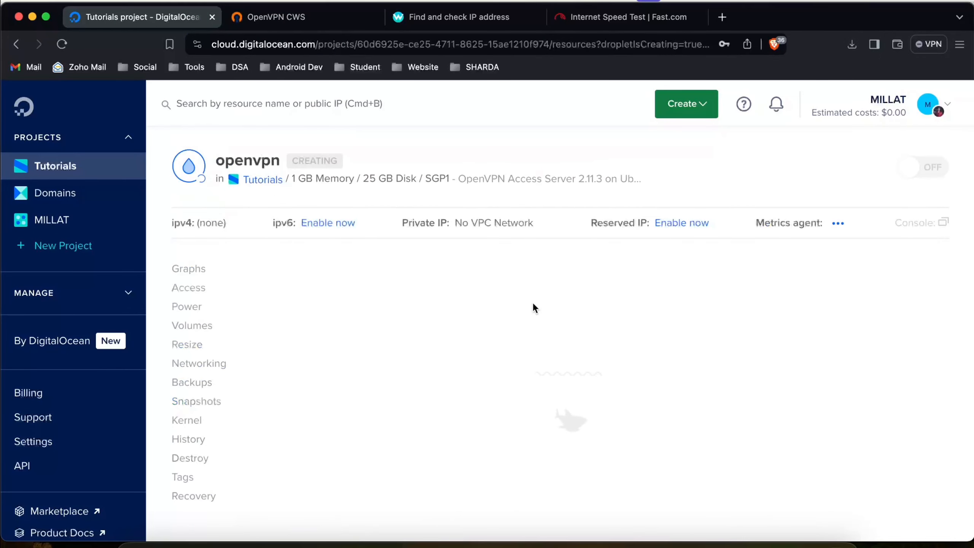
click(499, 369)
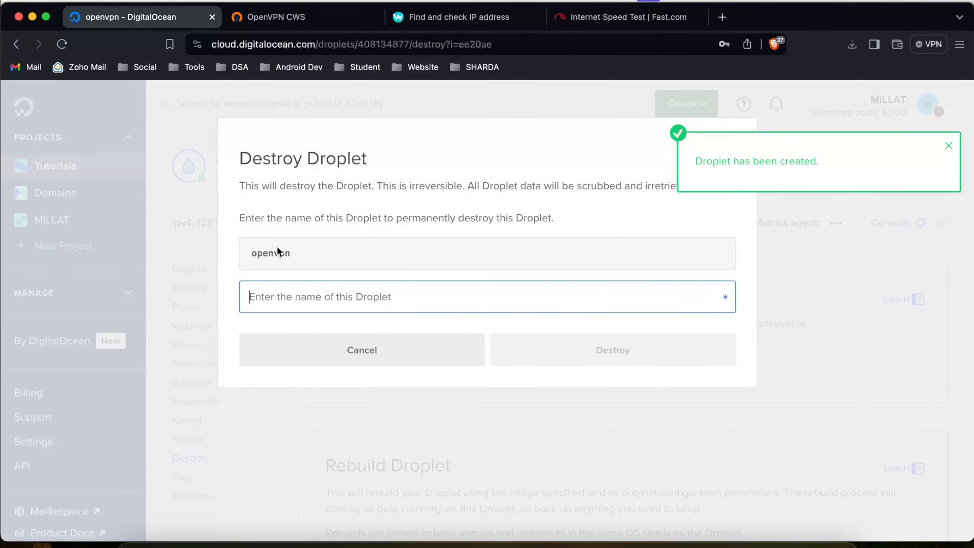
Enter the Droplet name openvpn as confirmation and permanently destroy the Droplet.
double_click(273, 254)
key(super+c)
click(288, 303)
key(super+v)
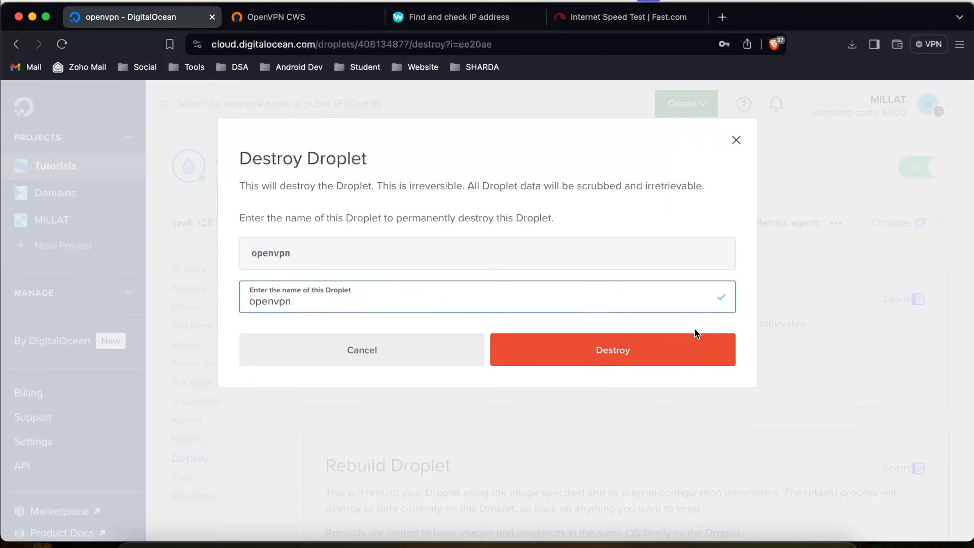
click(638, 351)
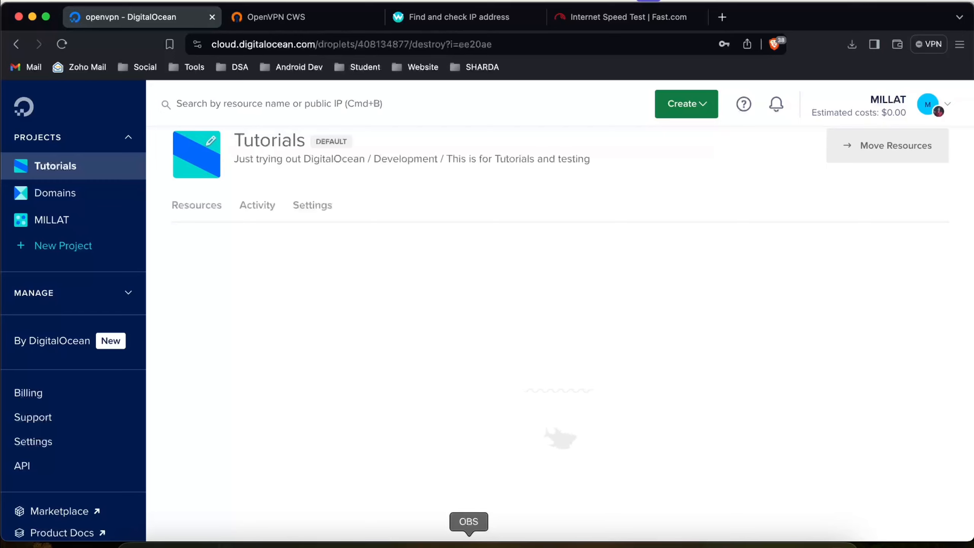
click(468, 545)
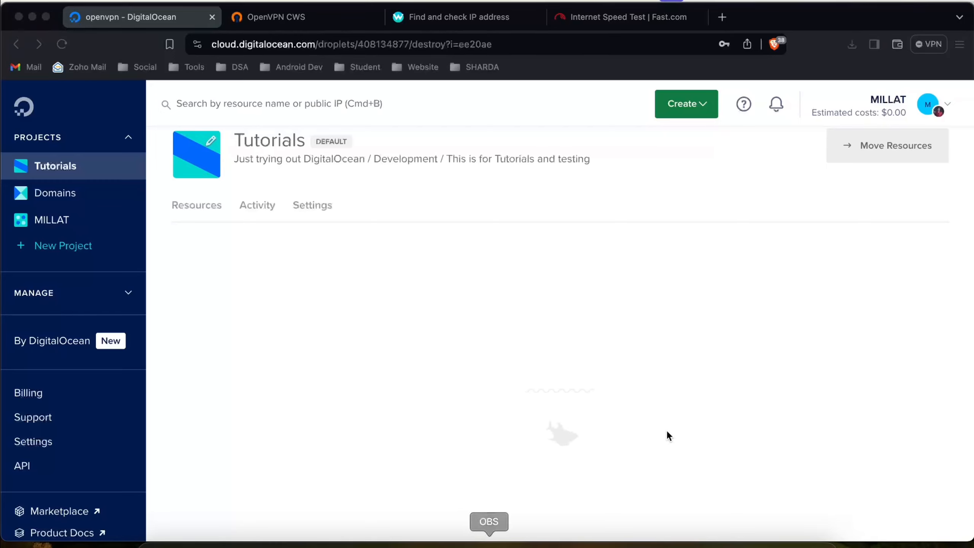